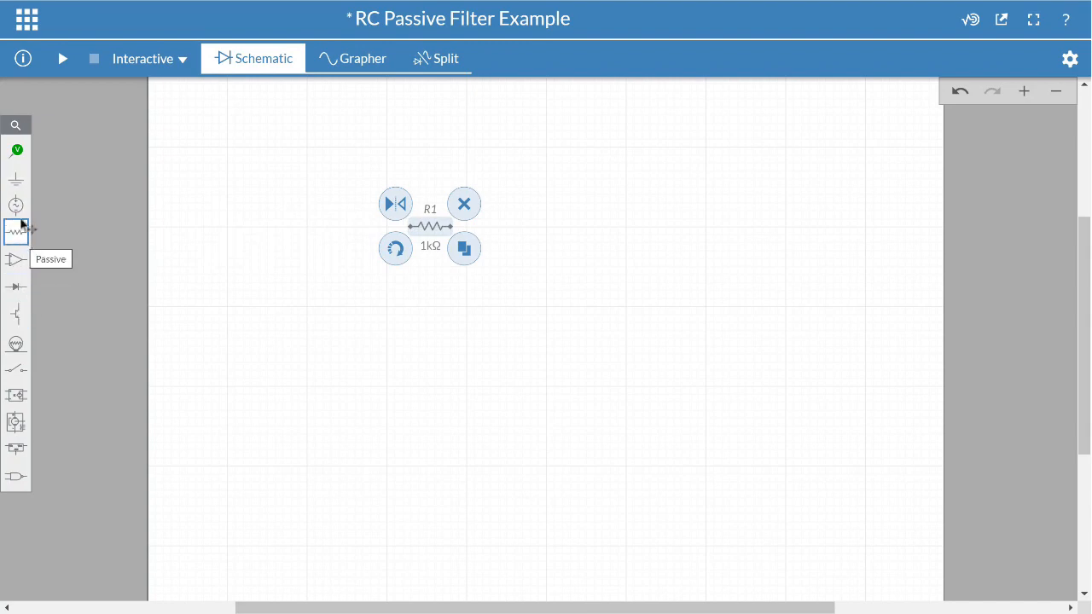
Step: Add a vertical capacitor to the lower right of resistor R1 and wire its upper terminal to R1's right terminal
left_click(18, 237)
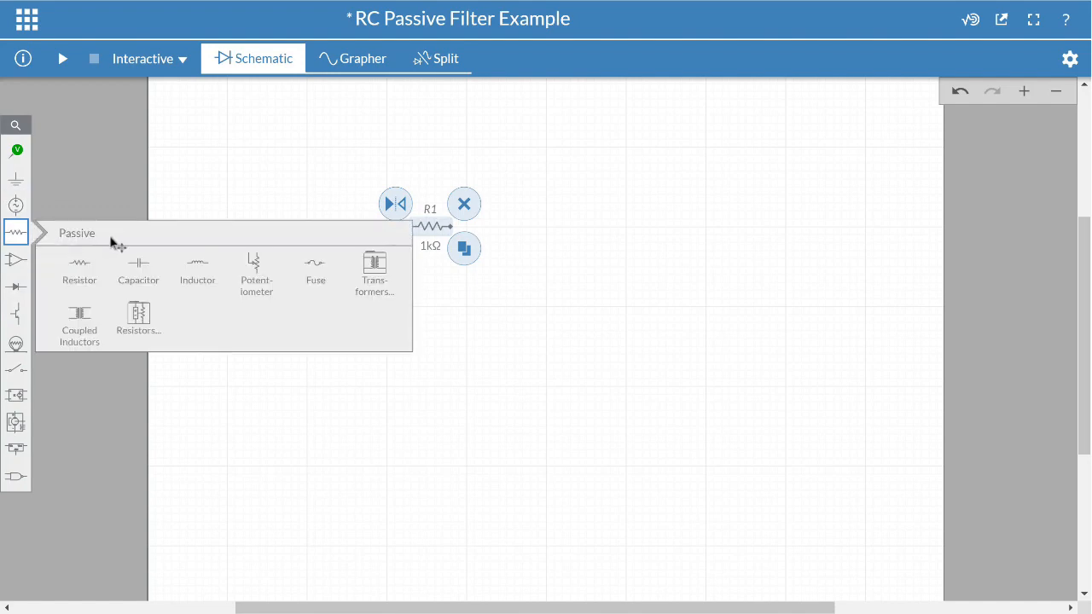
left_click(138, 269)
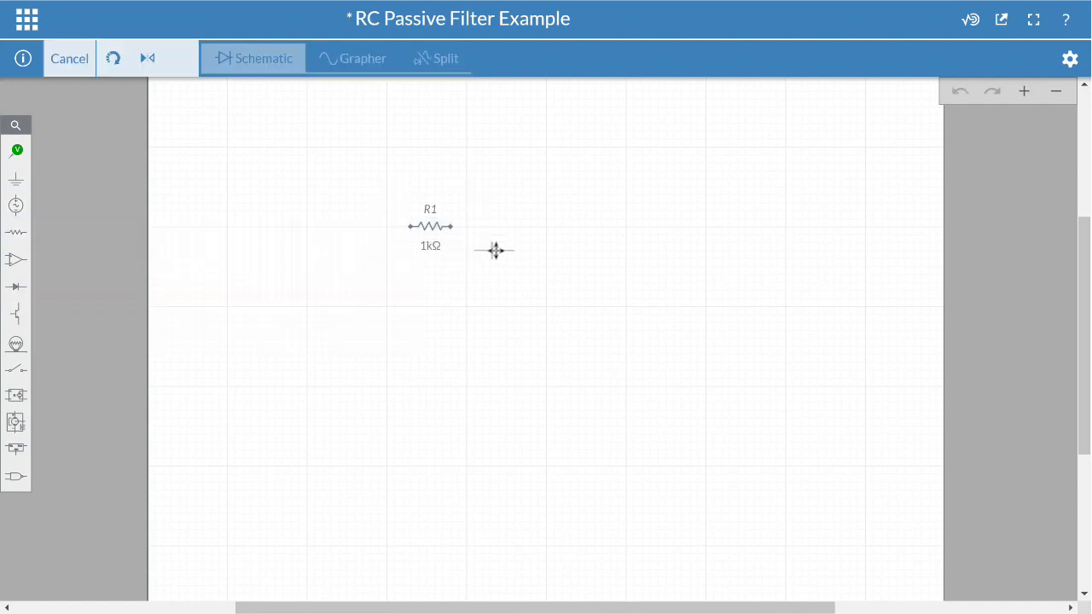
left_click(494, 248)
left_click(475, 285)
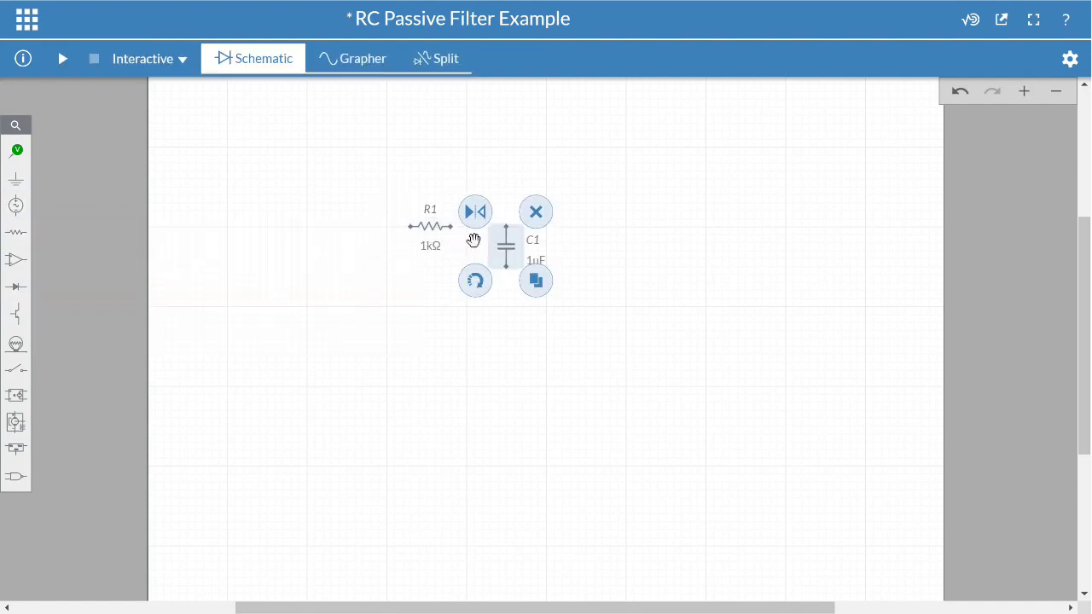
left_click_drag(506, 248, 545, 276)
left_click(546, 256)
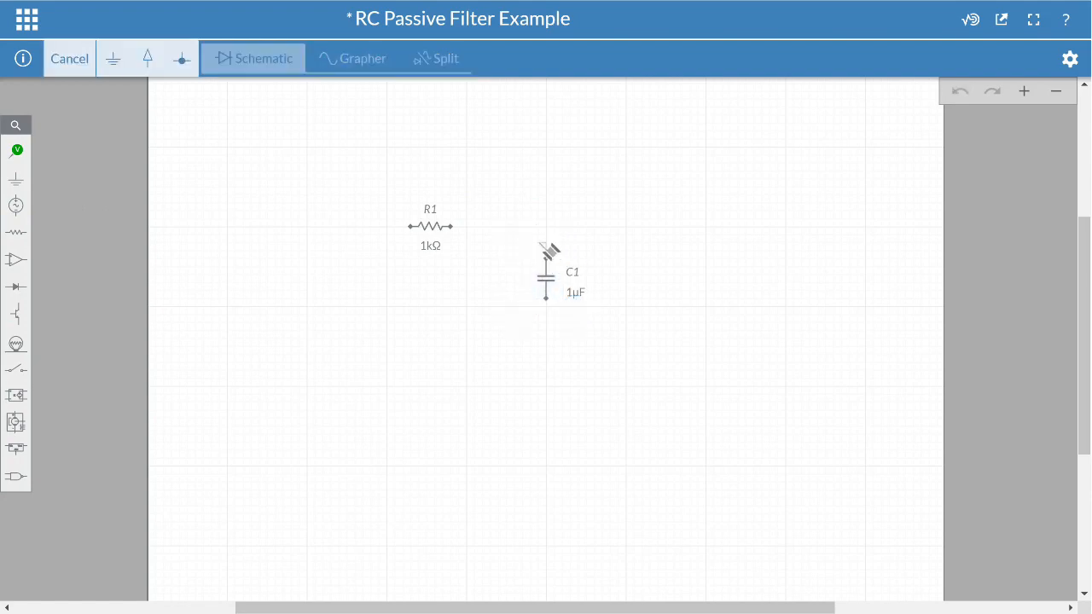
left_click(455, 229)
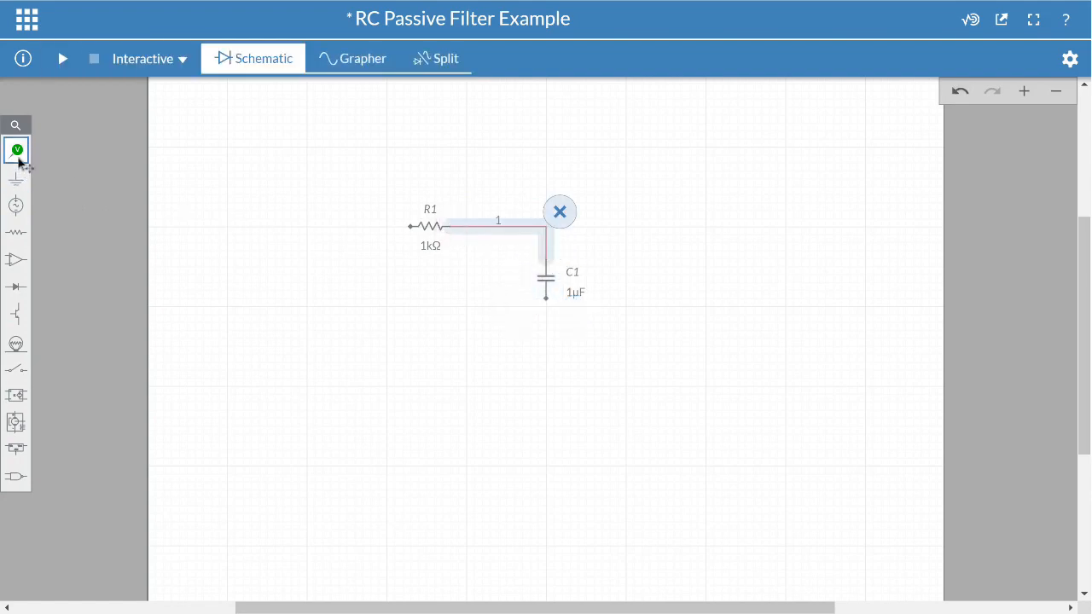
Step: Place an AC voltage source to the lower left of R1 and wire its positive terminal to R1's left terminal
left_click(24, 208)
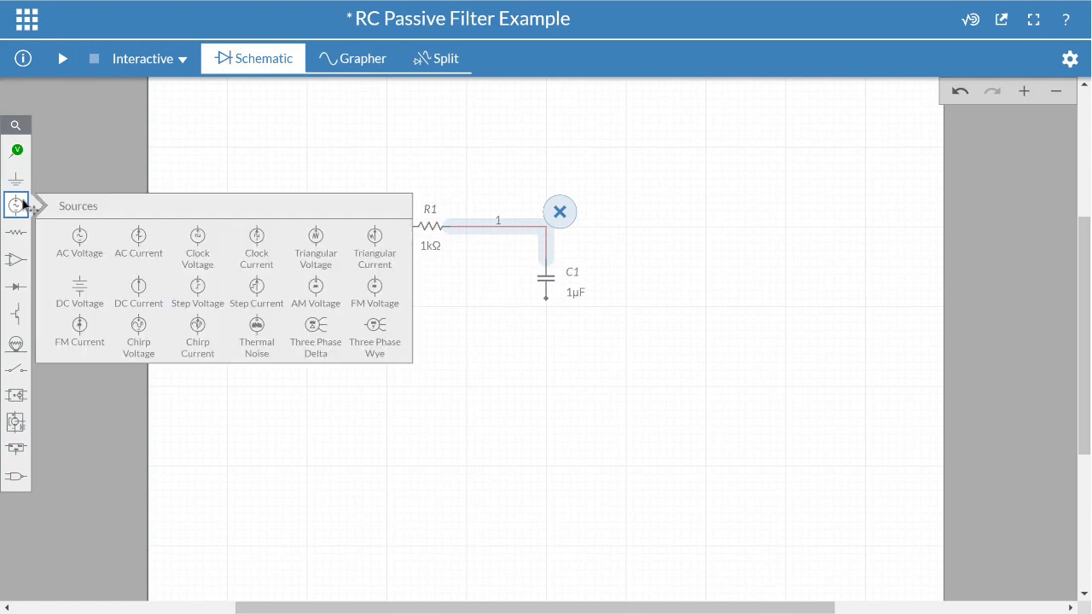
left_click(86, 232)
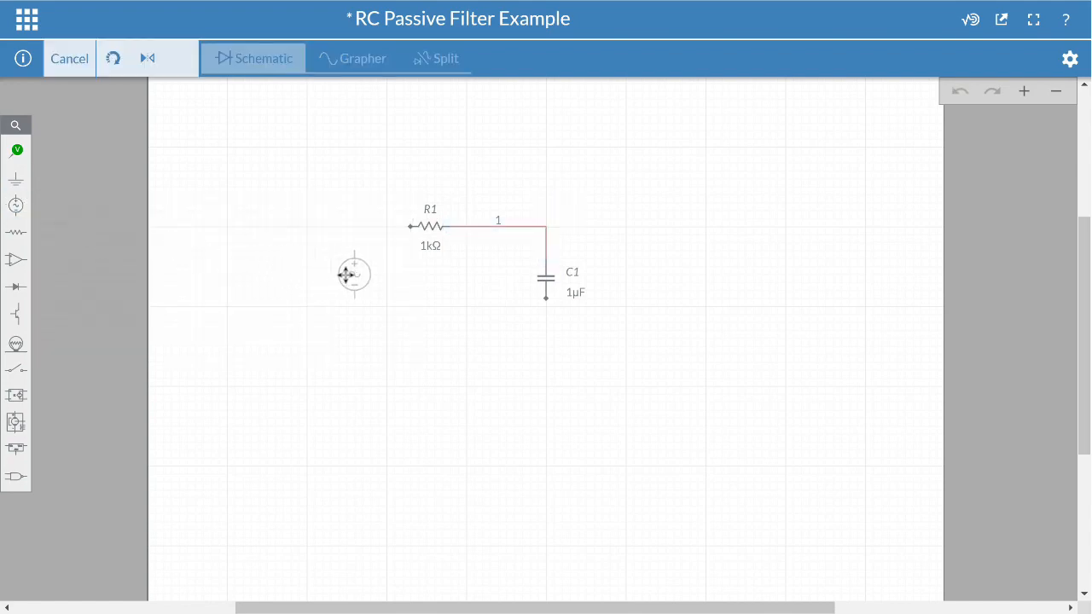
left_click(306, 275)
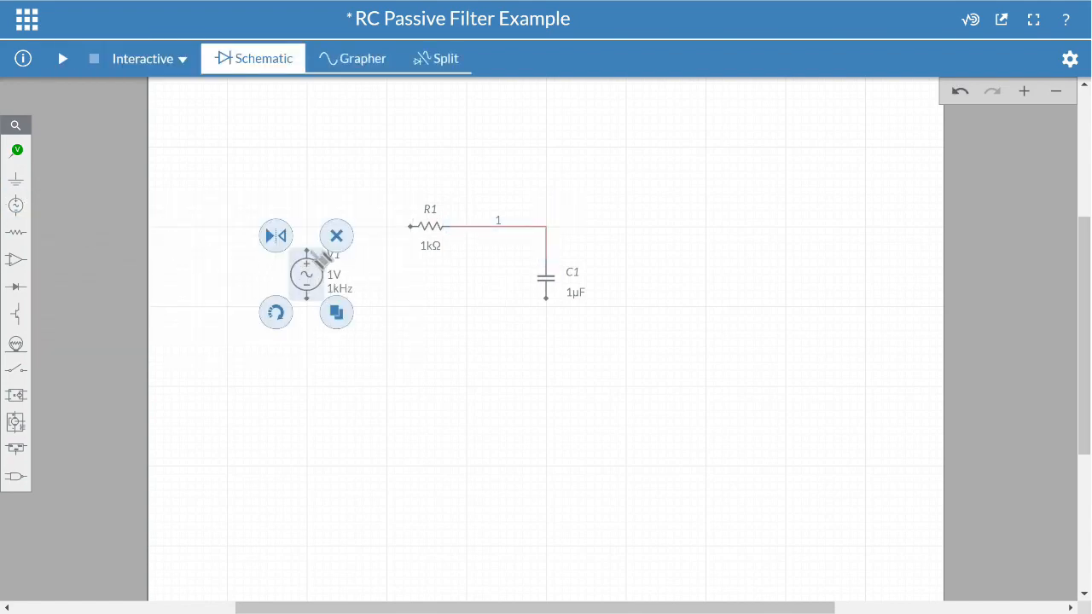
left_click(310, 252)
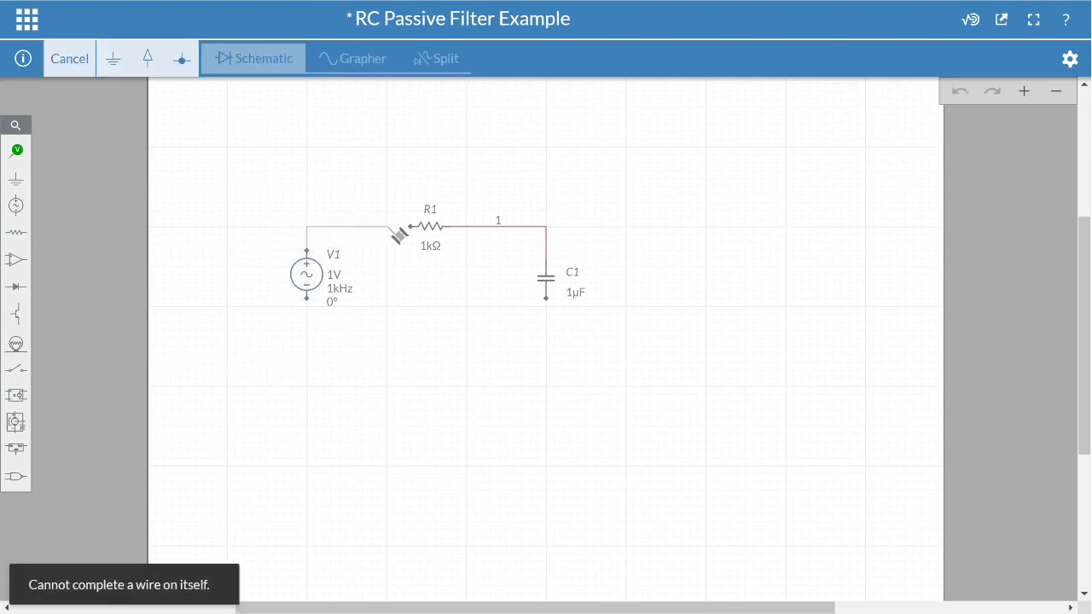
left_click(412, 232)
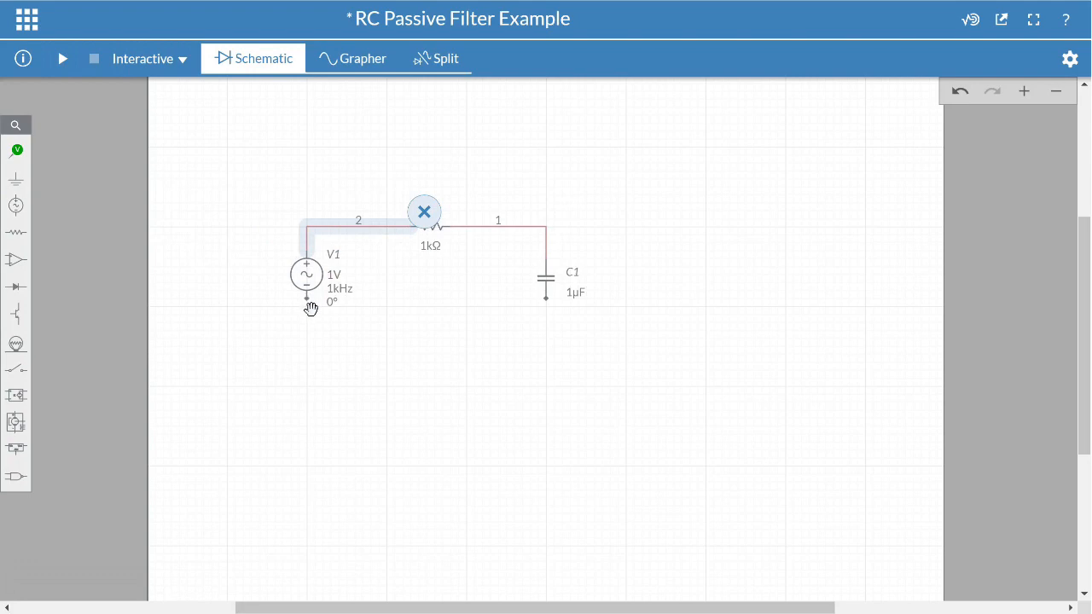
Step: Wire capacitor C1's lower terminal to the negative terminal of source V1, routing the wire below both components
left_click(545, 300)
left_click(548, 300)
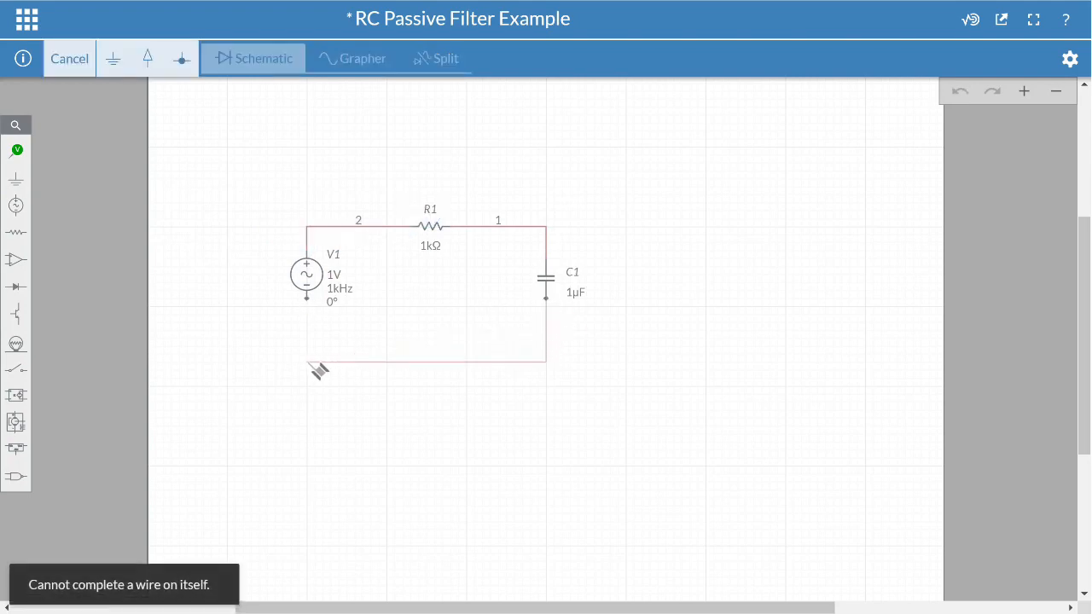
left_click_drag(308, 346, 306, 374)
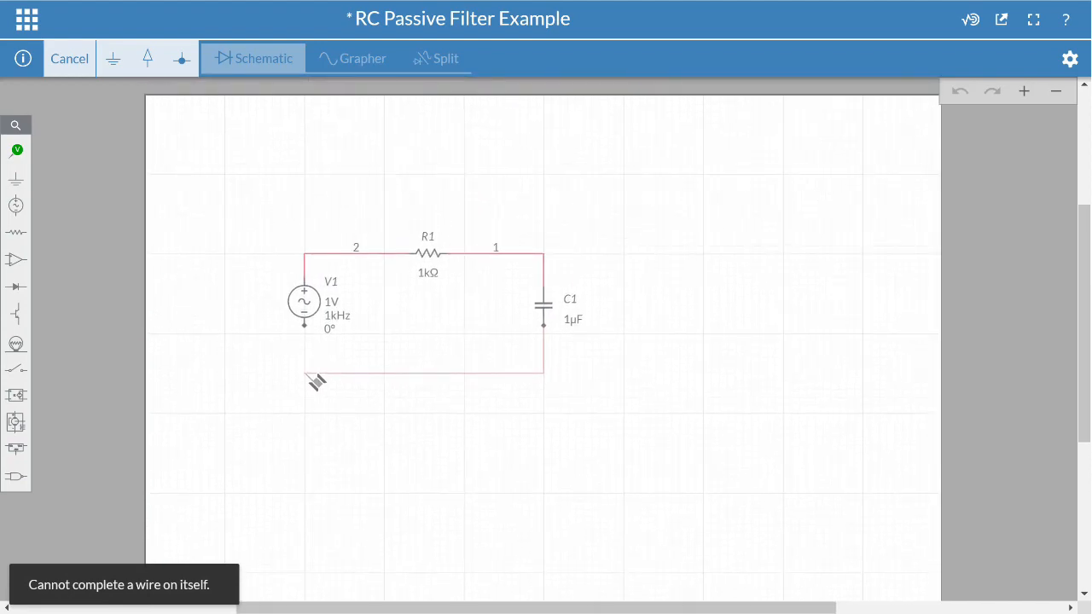
left_click(305, 325)
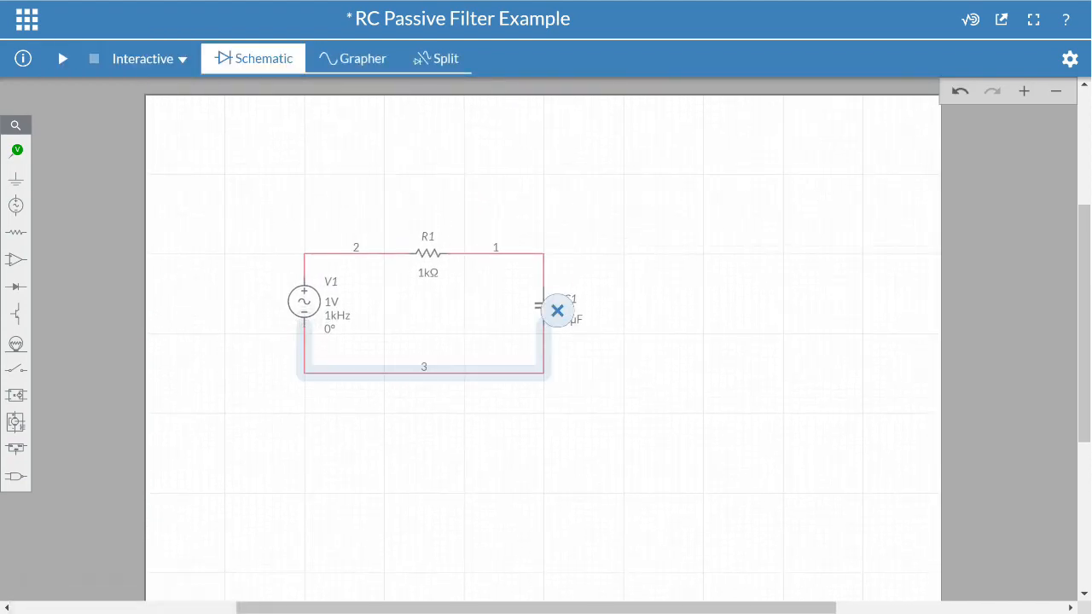
Step: Attach a ground to the lower-left corner of the bottom wire, directly below source V1
left_click(17, 178)
left_click(80, 212)
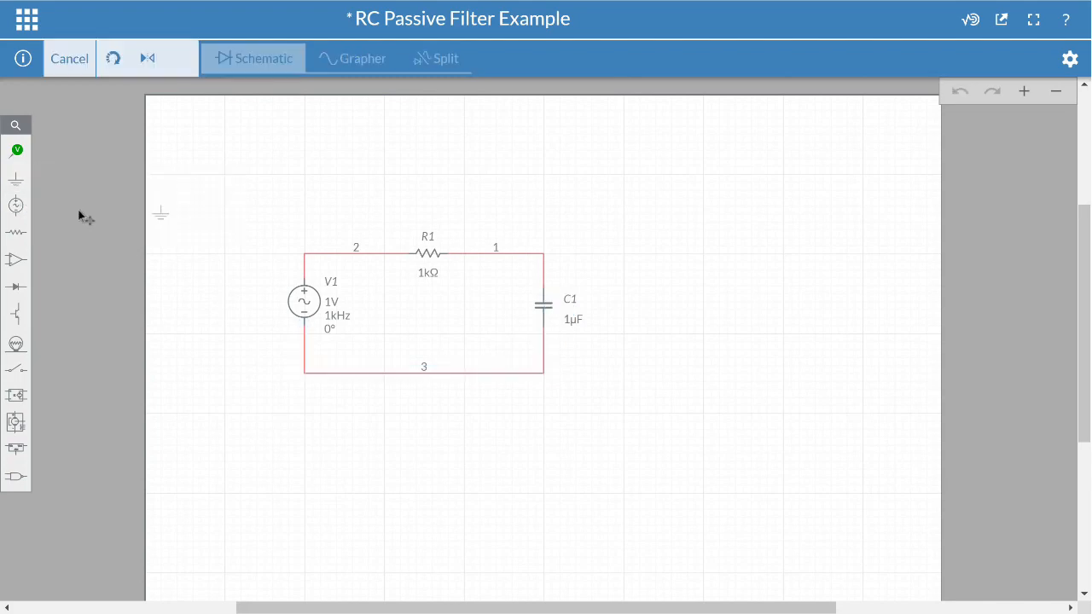
left_click(305, 381)
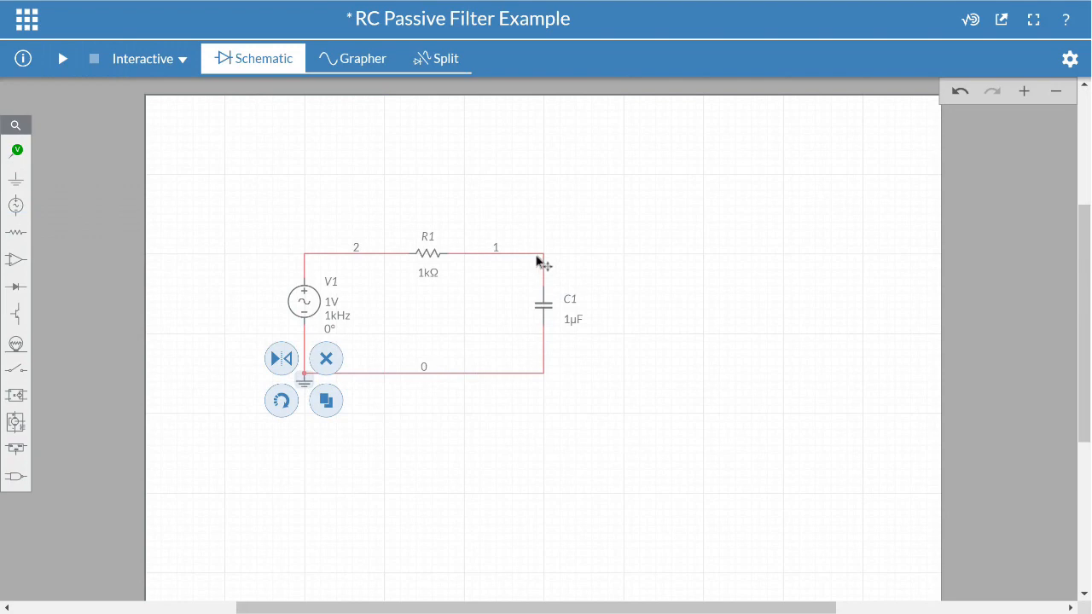
Step: Place a voltage probe on the node between R1 and C1 and rename it Vout
left_click(17, 153)
left_click(79, 181)
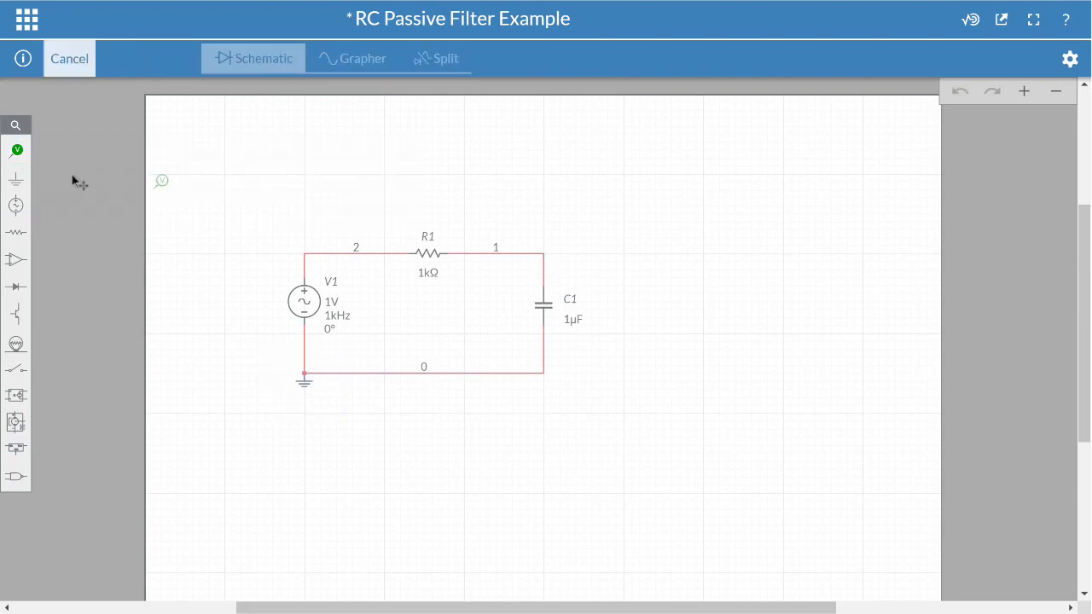
left_click(552, 244)
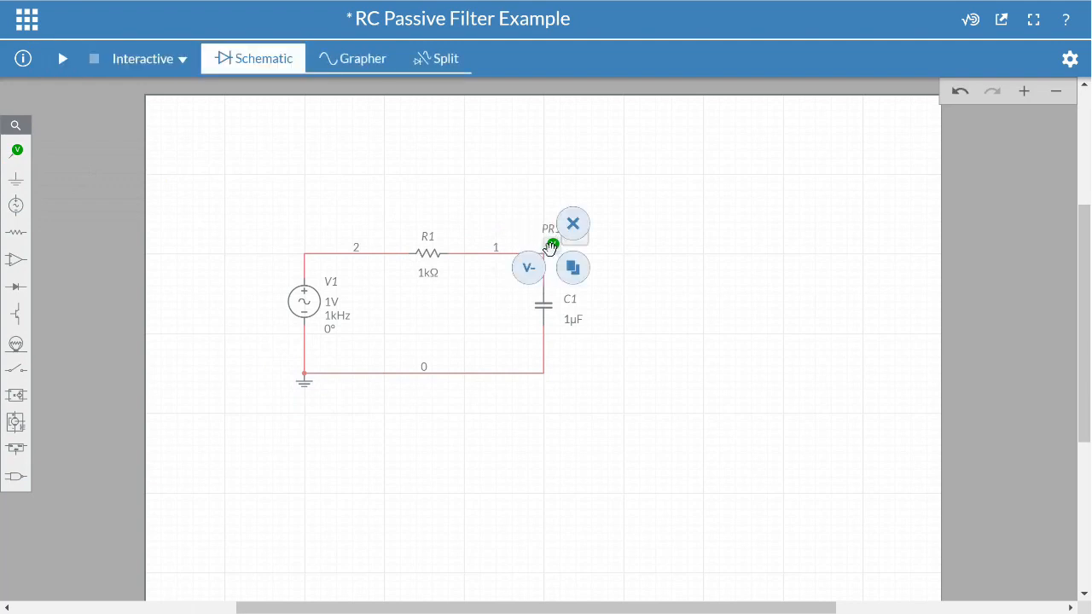
double_click(993, 98)
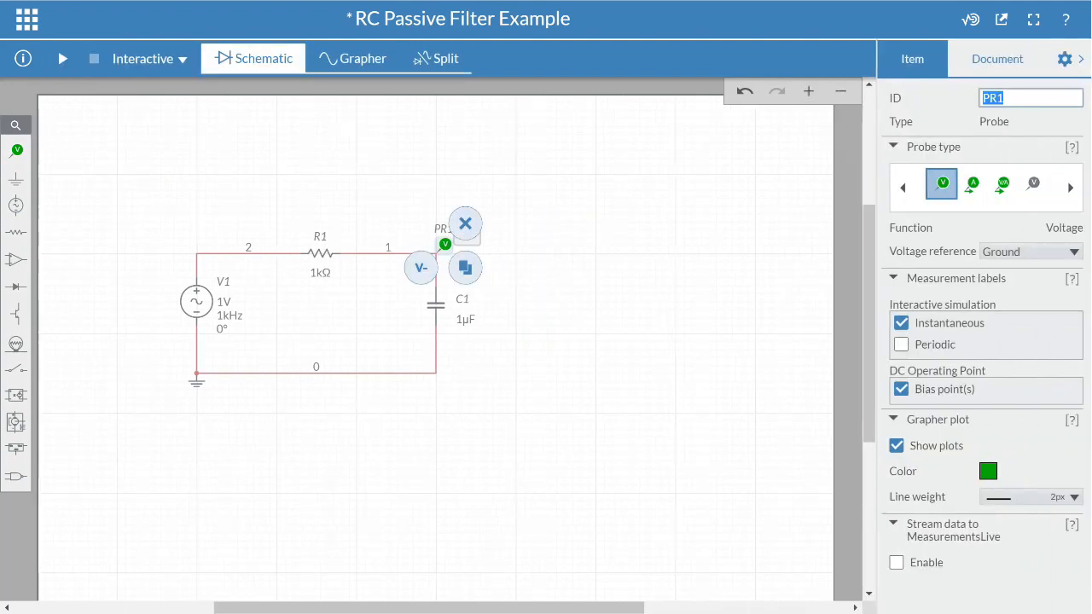
type("Vout")
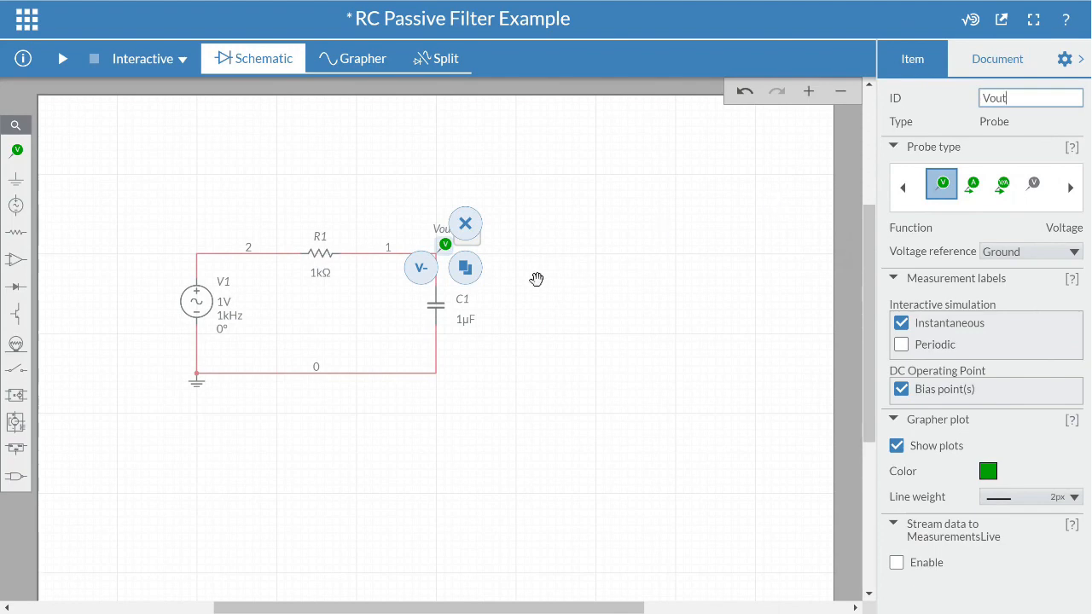
Step: Set resistor R1's resistance to 159 Ω and close the item properties
left_click(437, 304)
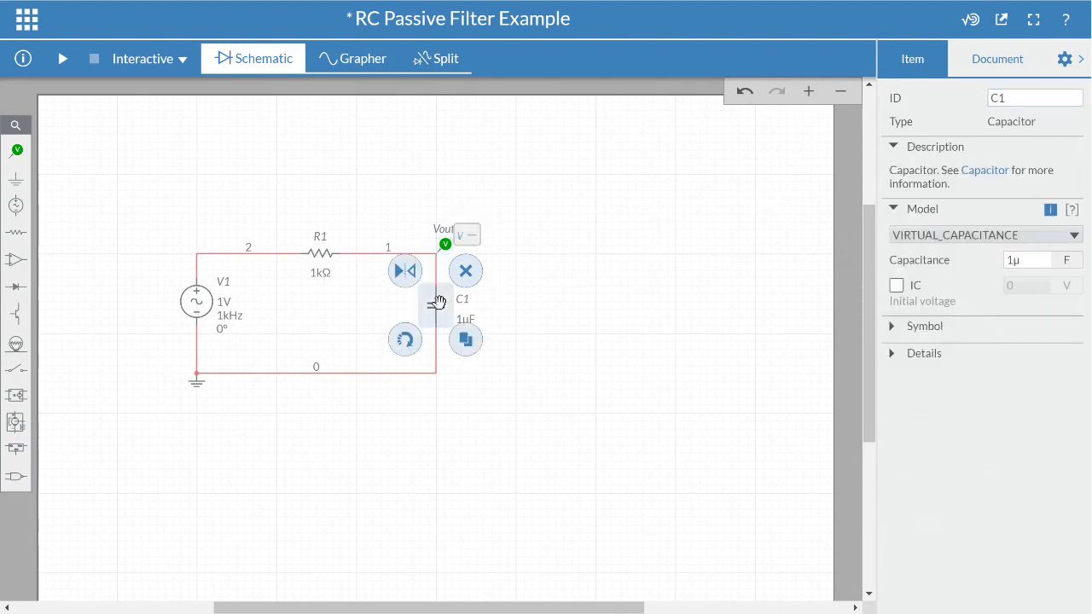
left_click(323, 250)
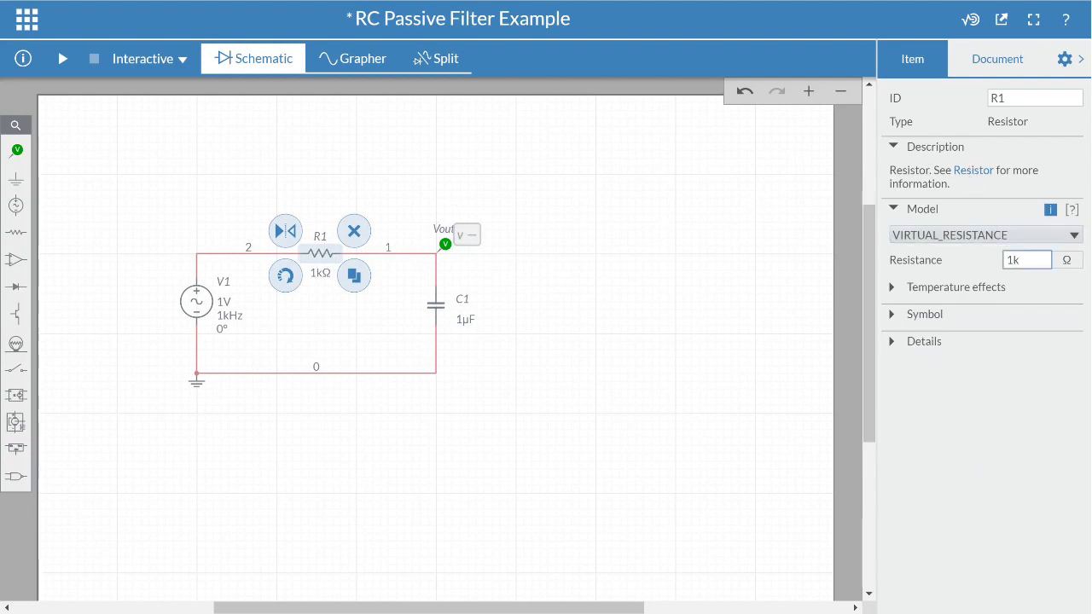
double_click(1013, 259)
left_click(1019, 260)
type("159")
key("Return")
left_click(1081, 65)
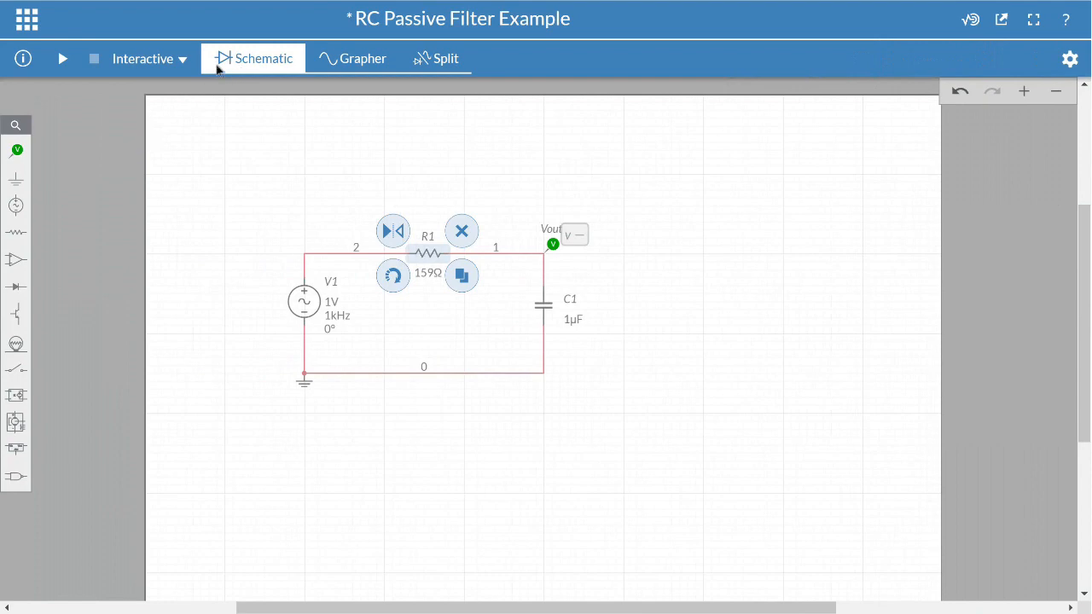
Step: Switch the simulation type to AC Sweep and deselect resistor R1
left_click(171, 63)
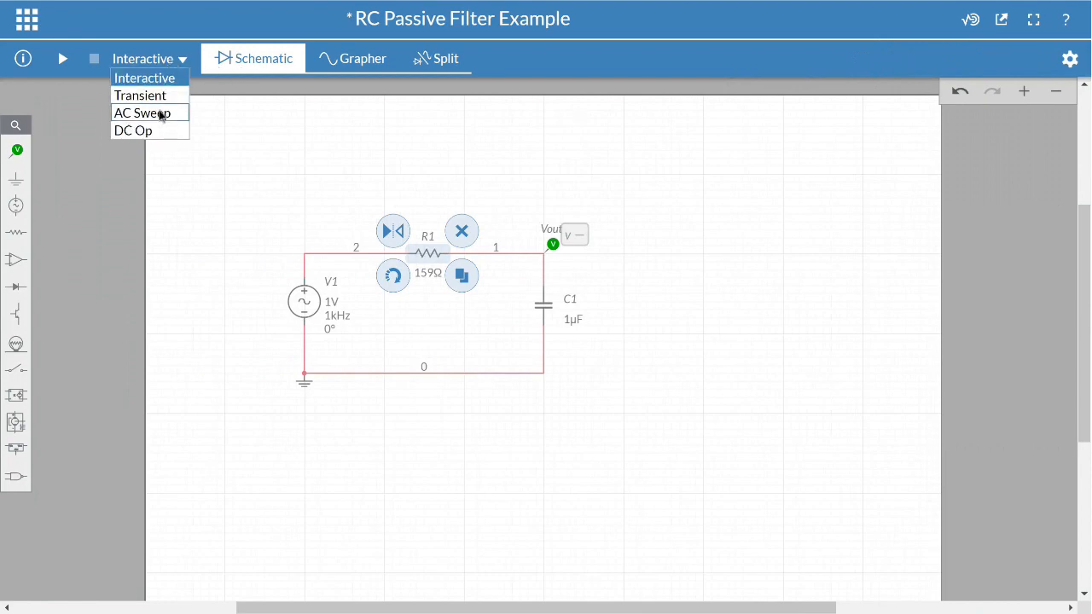
left_click(161, 114)
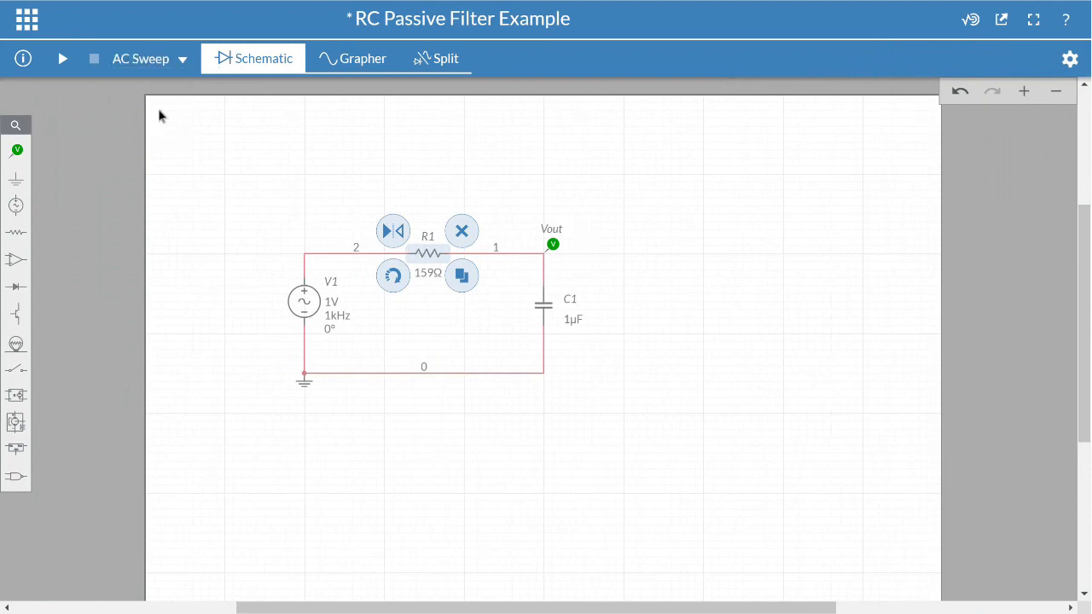
left_click(368, 142)
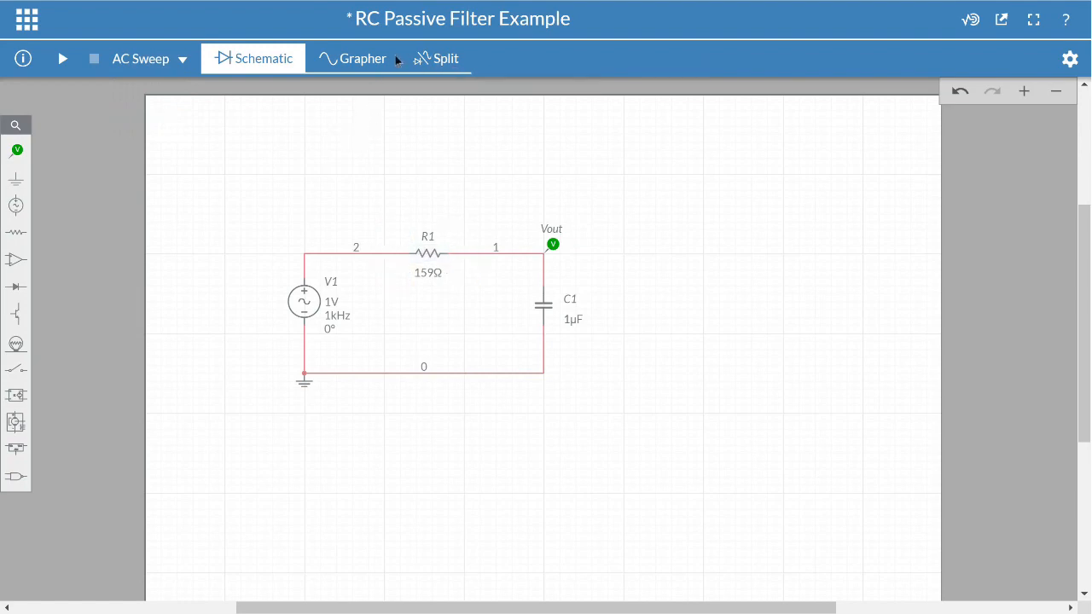
Step: Show the schematic and grapher side by side with the whole circuit in view, and run the AC sweep simulation
left_click(432, 64)
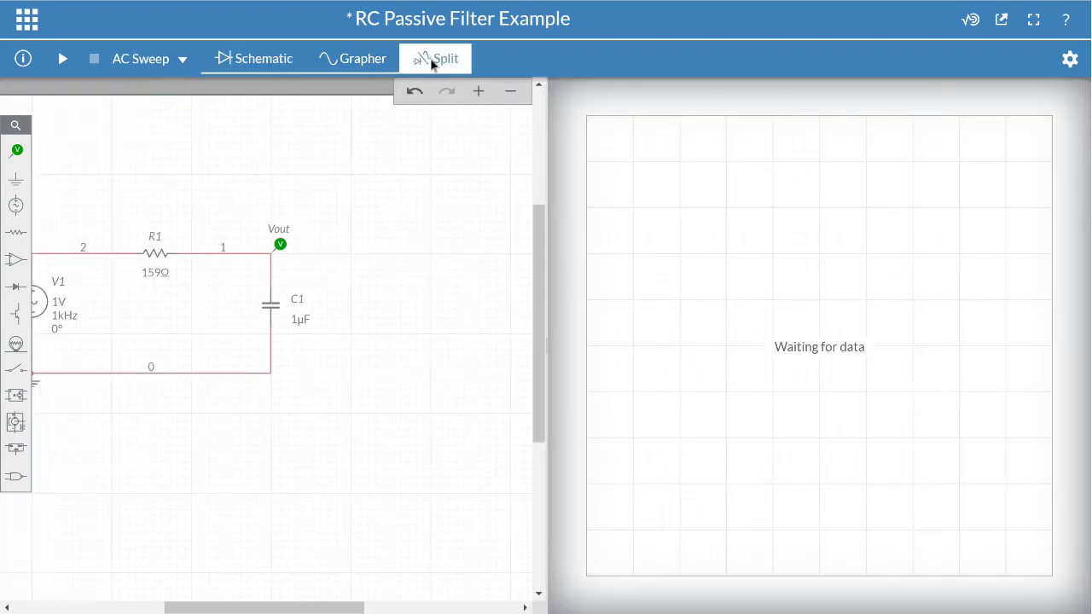
left_click(518, 94)
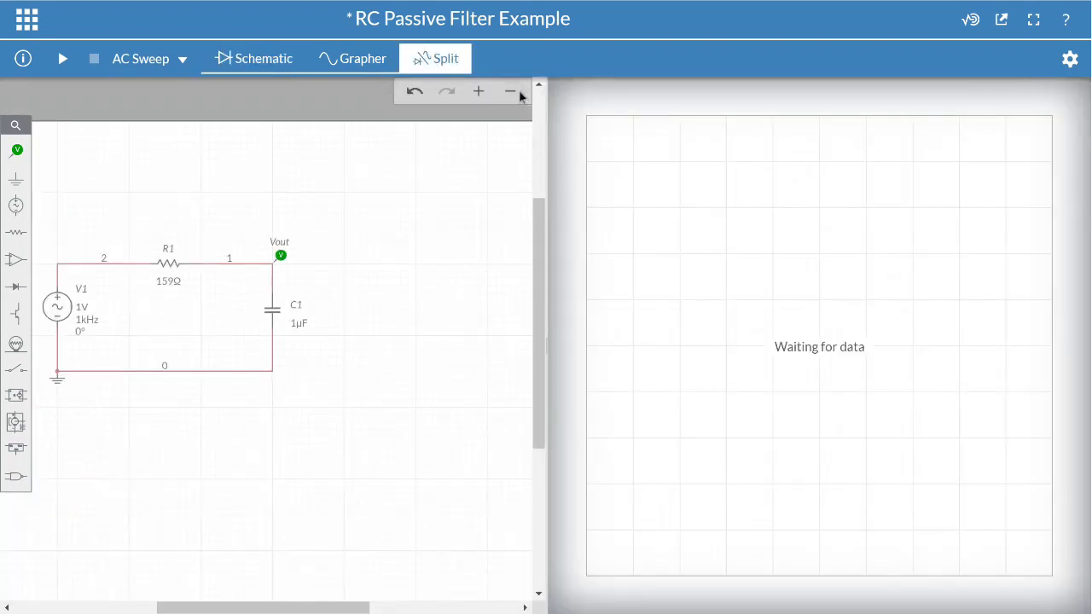
left_click_drag(258, 310, 321, 307)
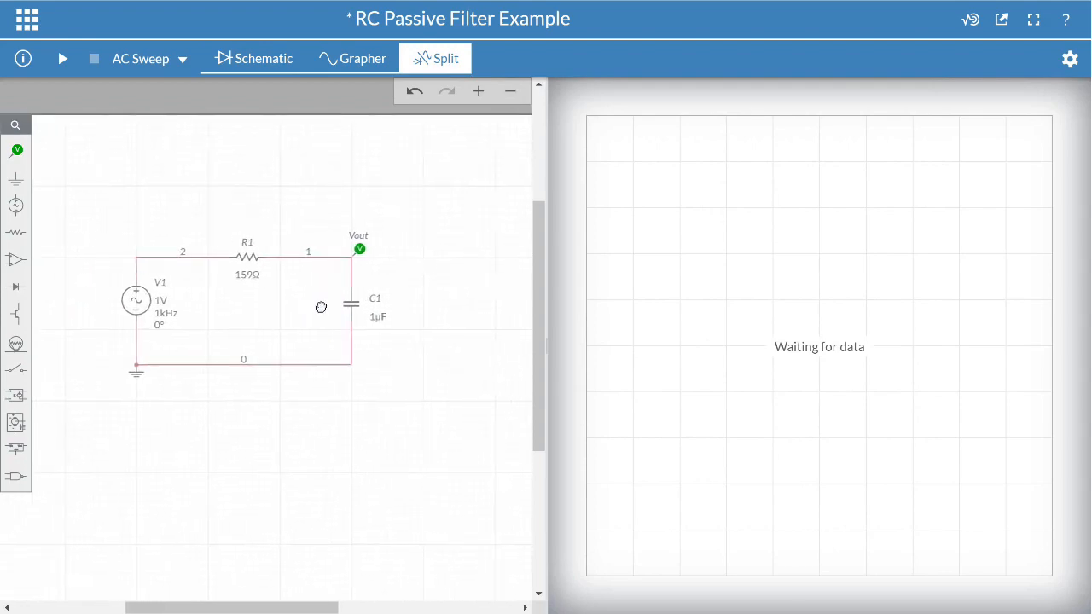
left_click(478, 91)
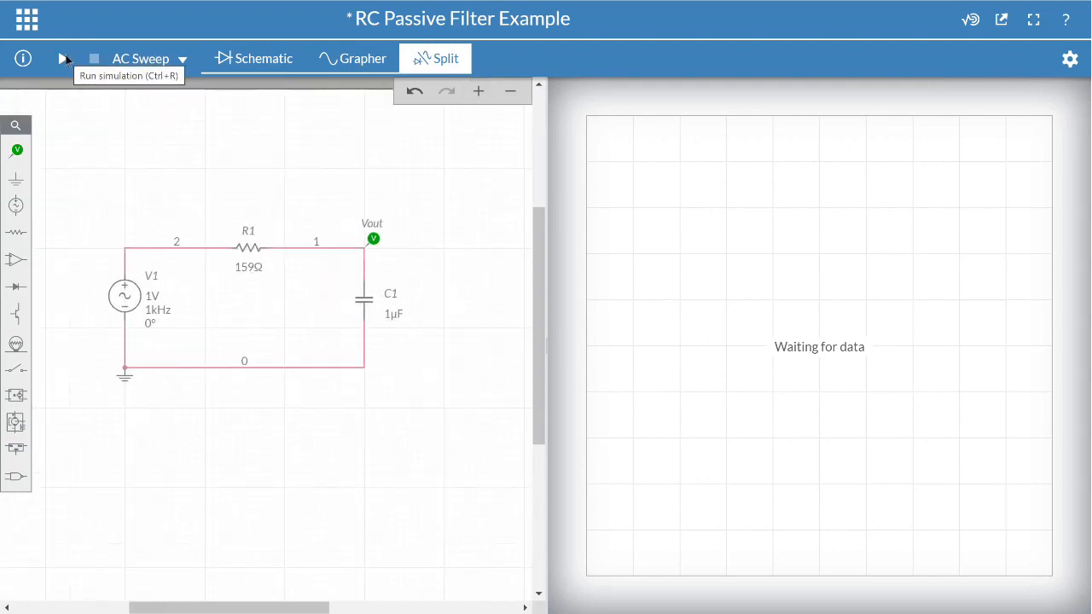
left_click(65, 58)
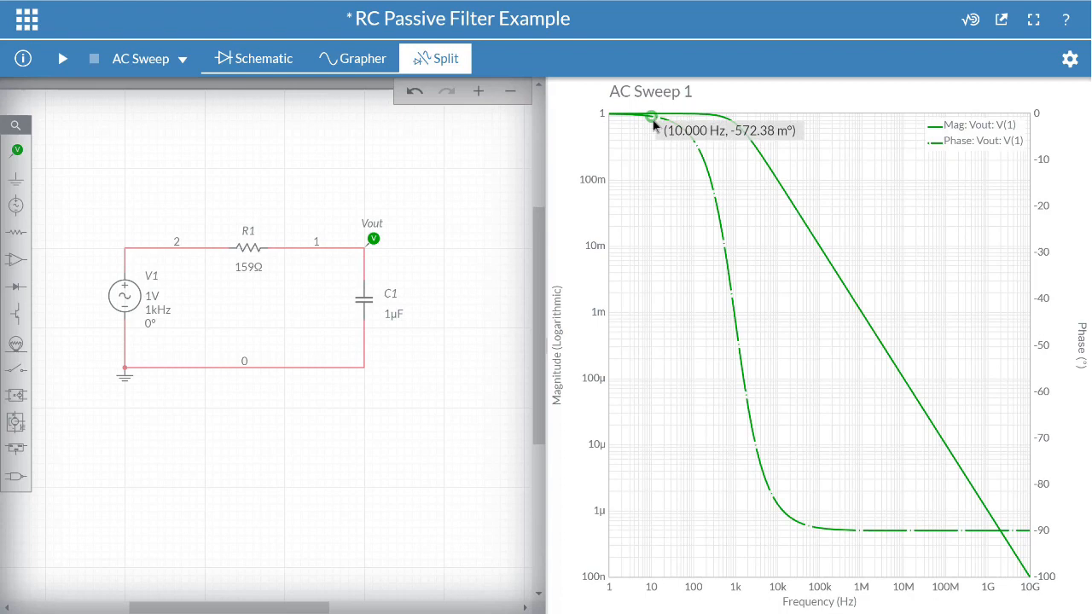
Step: Change the vertical scale of the AC sweep graph's magnitude axis to Decibel
left_click(582, 288)
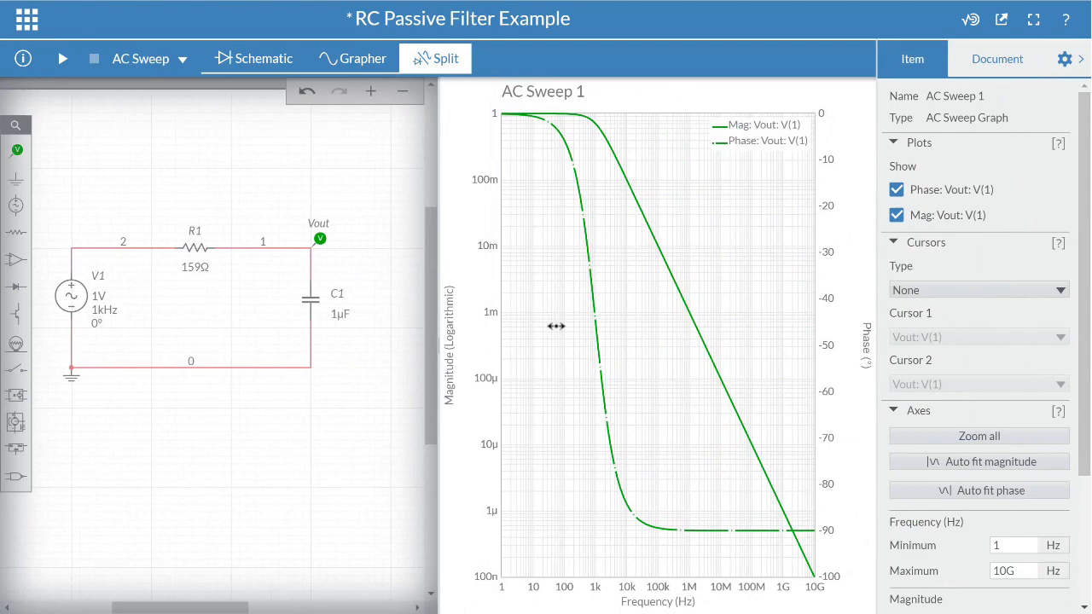
scroll(1005, 452, "down", 2)
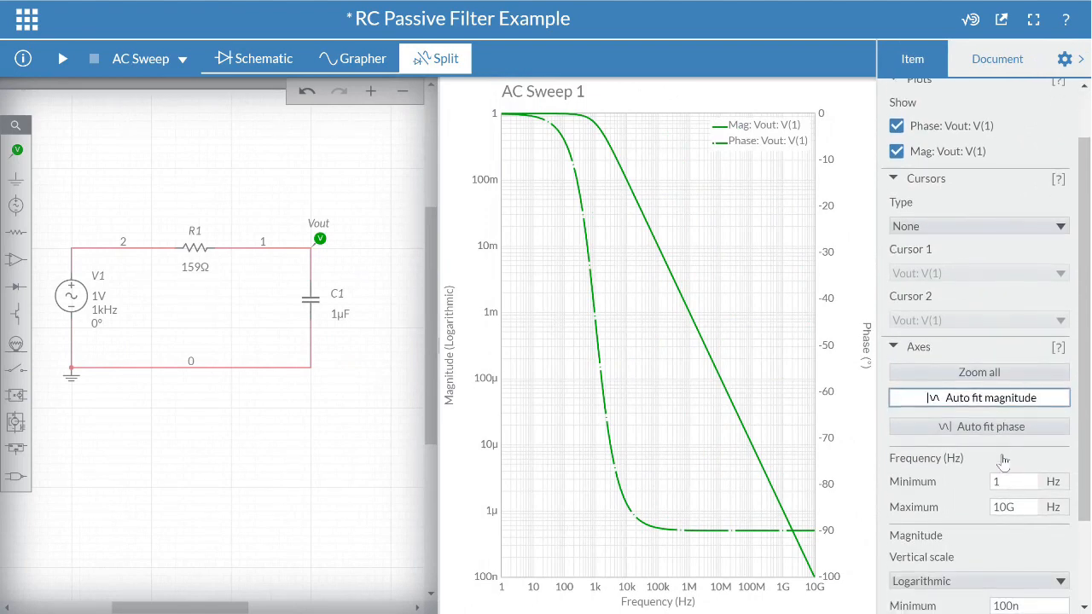
scroll(997, 481, "down", 1)
left_click(987, 494)
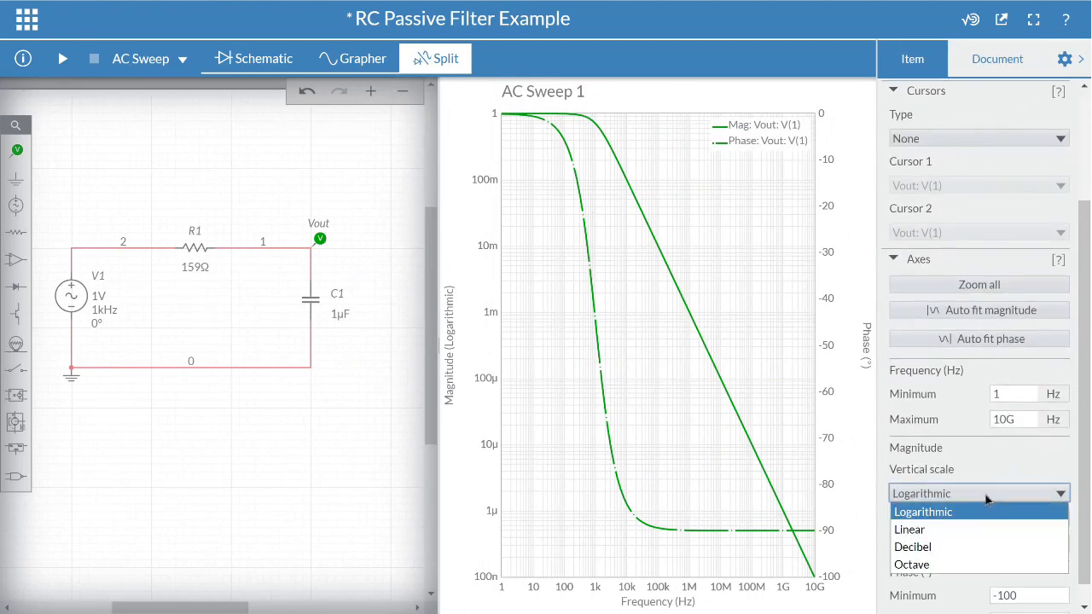
left_click(928, 546)
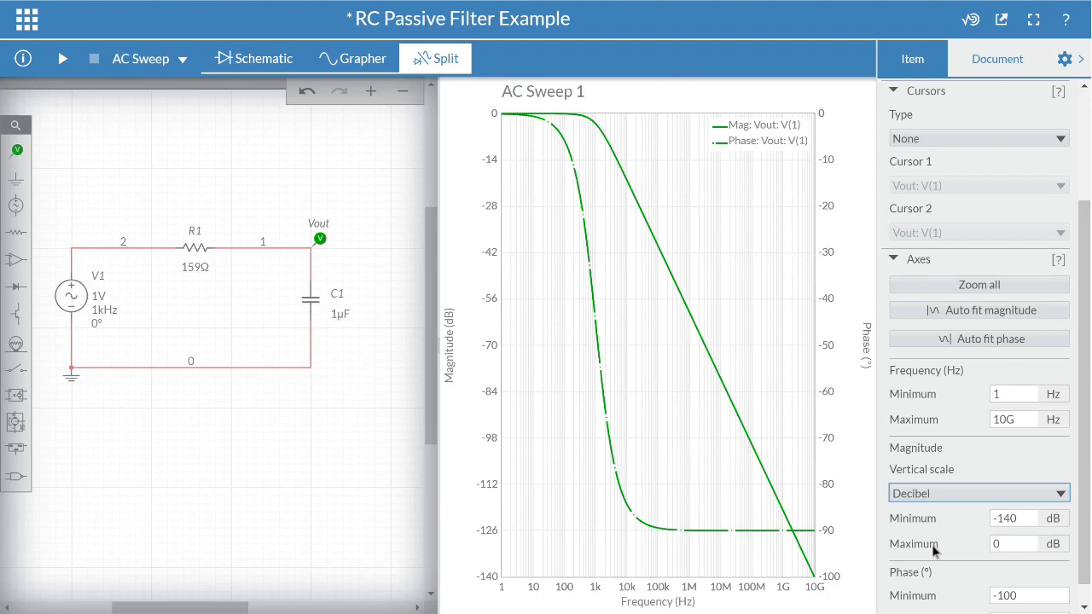
left_click(1008, 517)
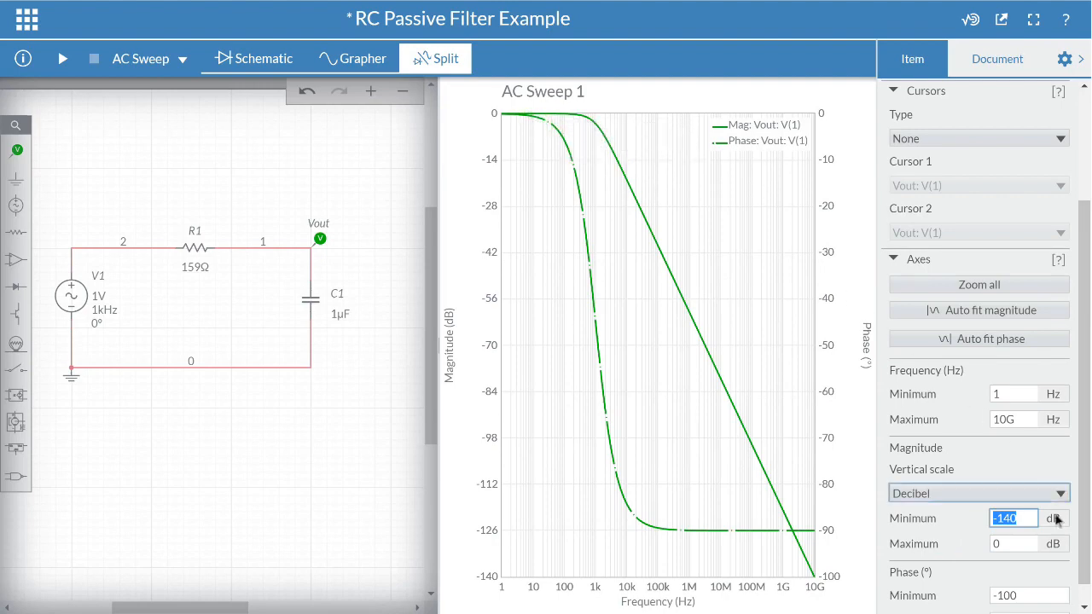
left_click(1014, 518)
key("Return")
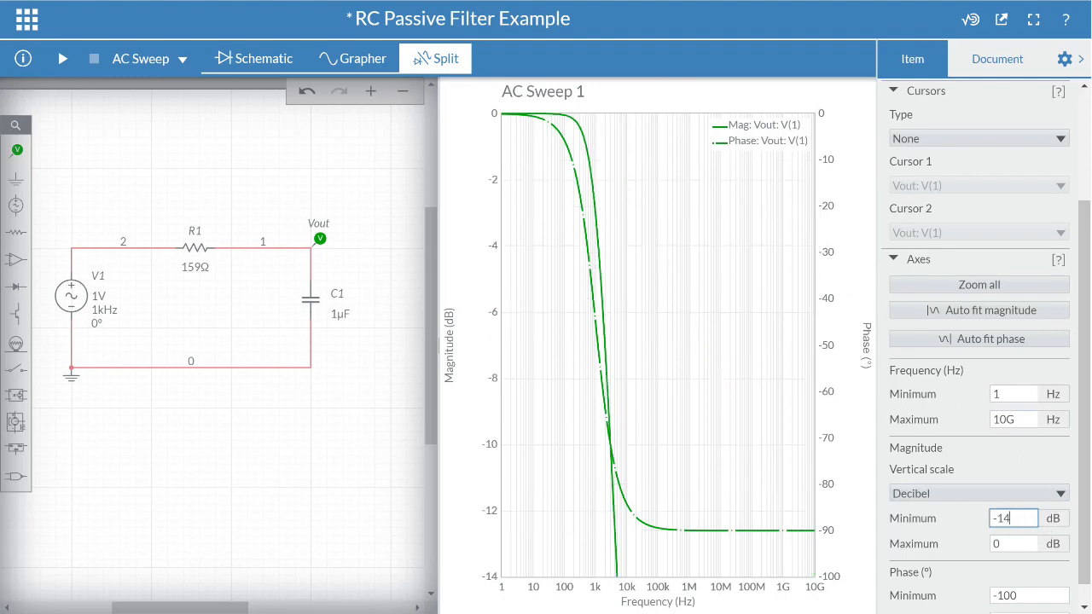
left_click(1028, 341)
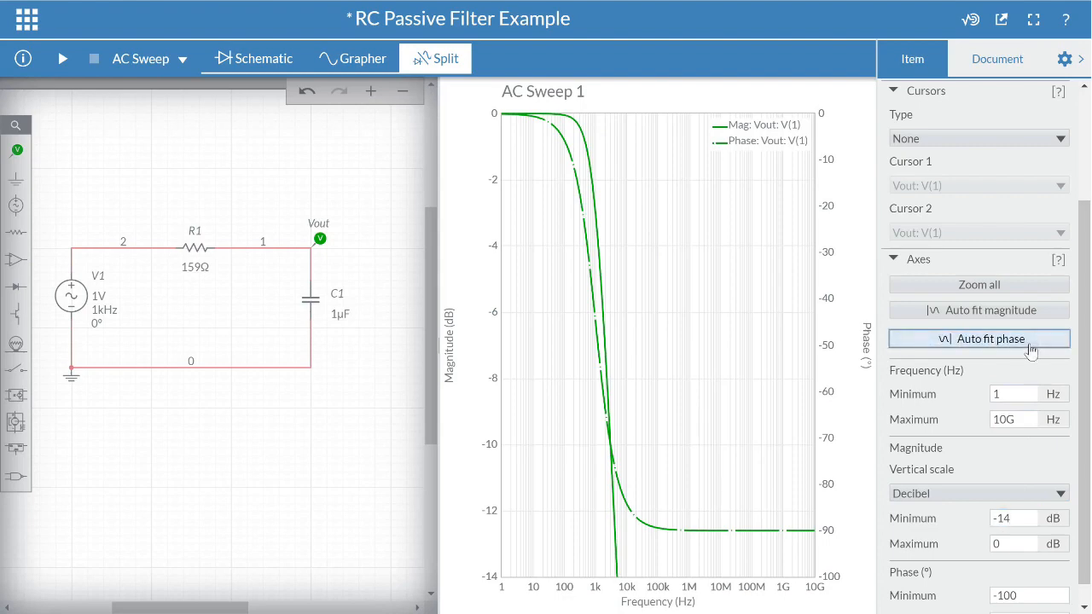
left_click(1013, 316)
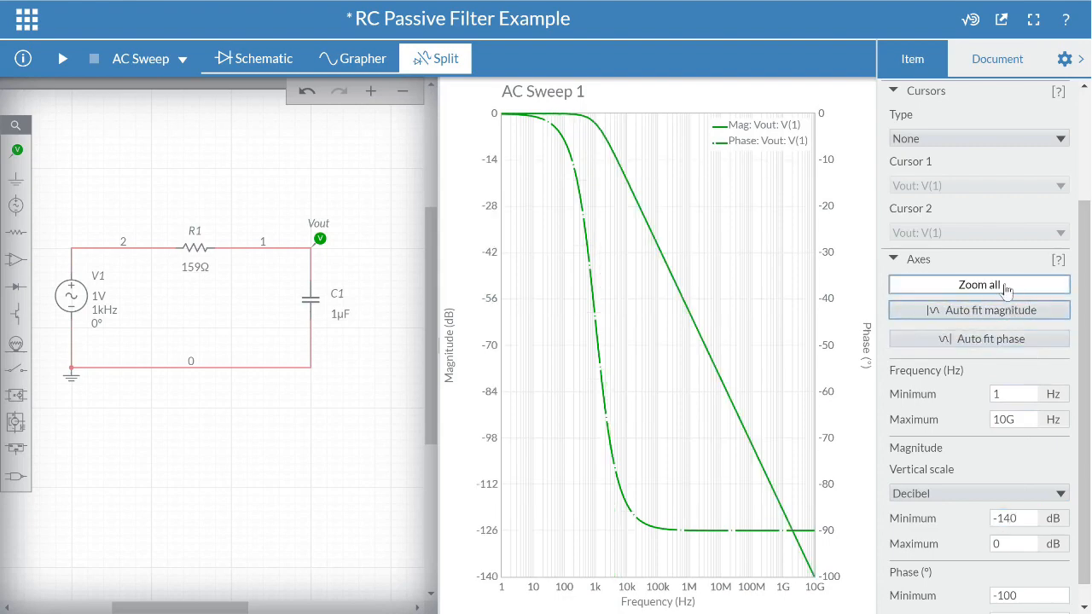
left_click(1005, 288)
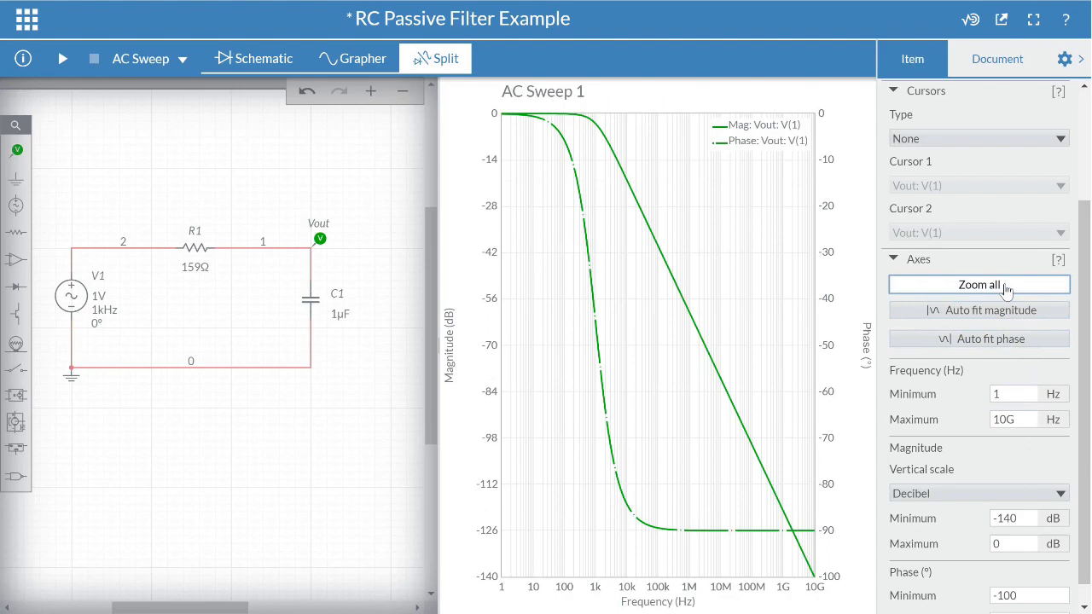
Step: Set the minimum of the AC sweep graph's magnitude axis to -10 dB
left_click(1014, 518)
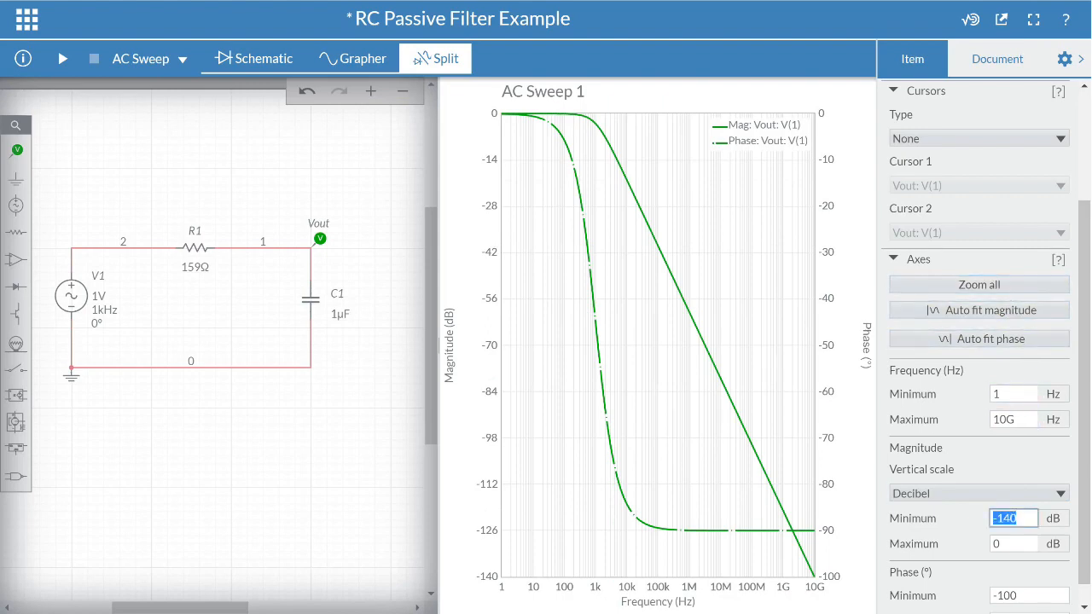
key("BackSpace")
type("-10")
key("Return")
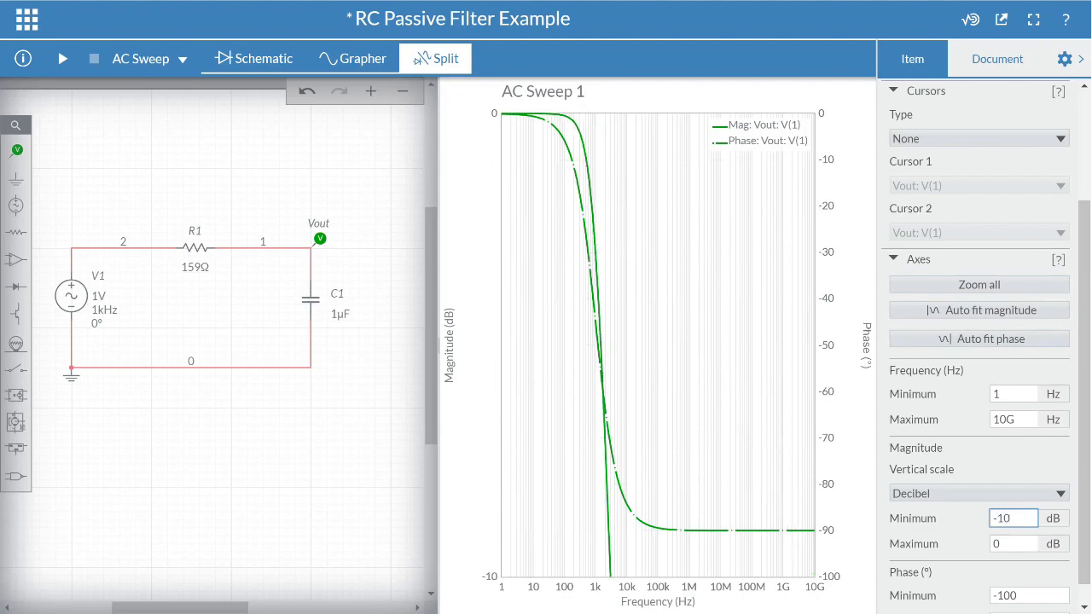
Step: Set the maximum of the AC sweep graph's frequency axis to 4k Hz
left_click(1003, 419)
left_click(1006, 419)
key("Return")
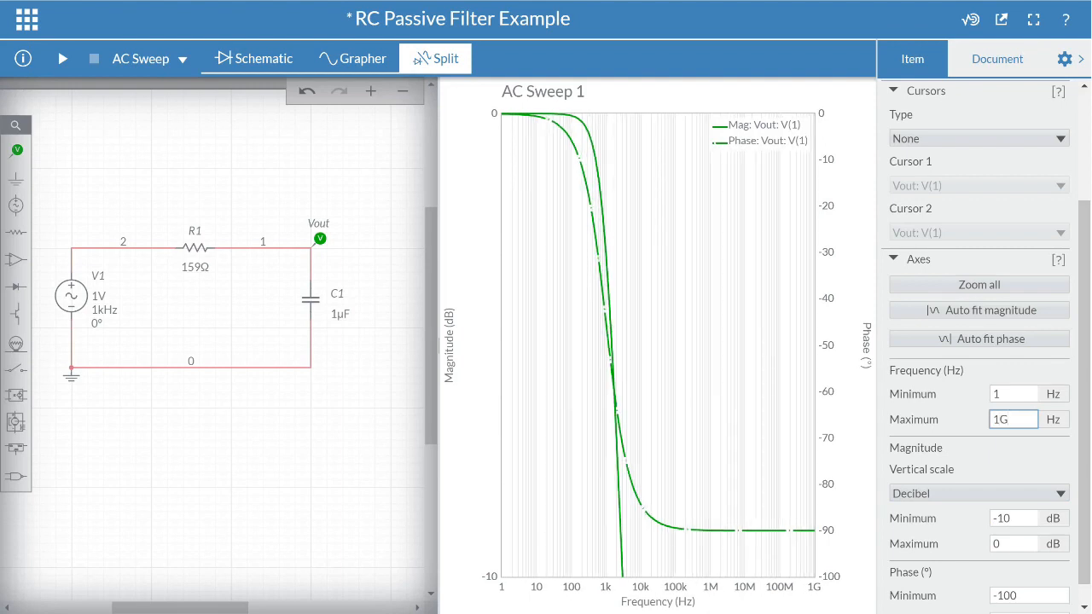
key("BackSpace")
key("BackSpace")
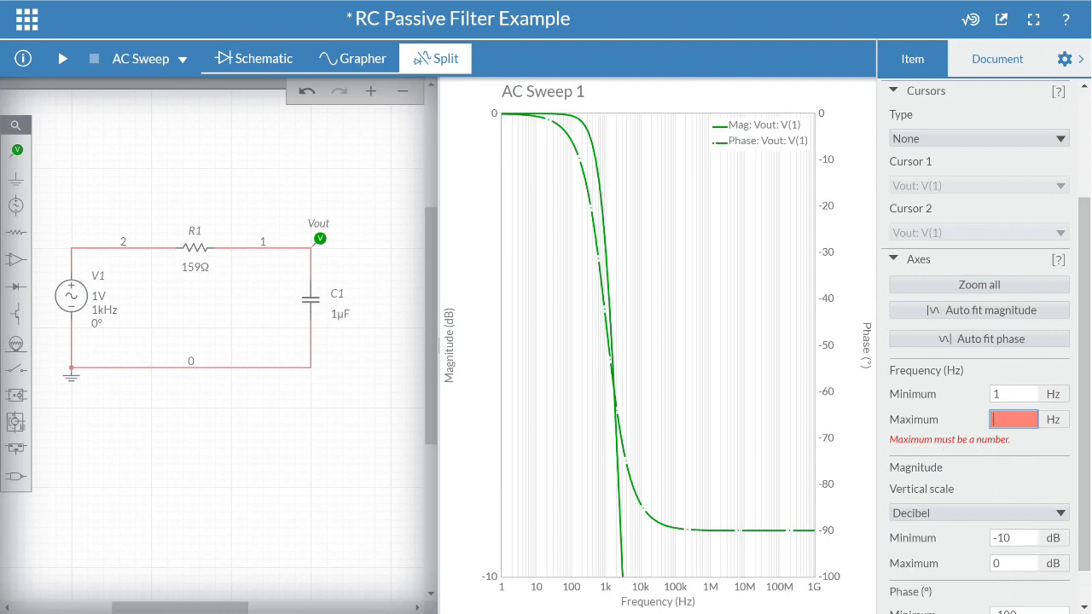
type("4k")
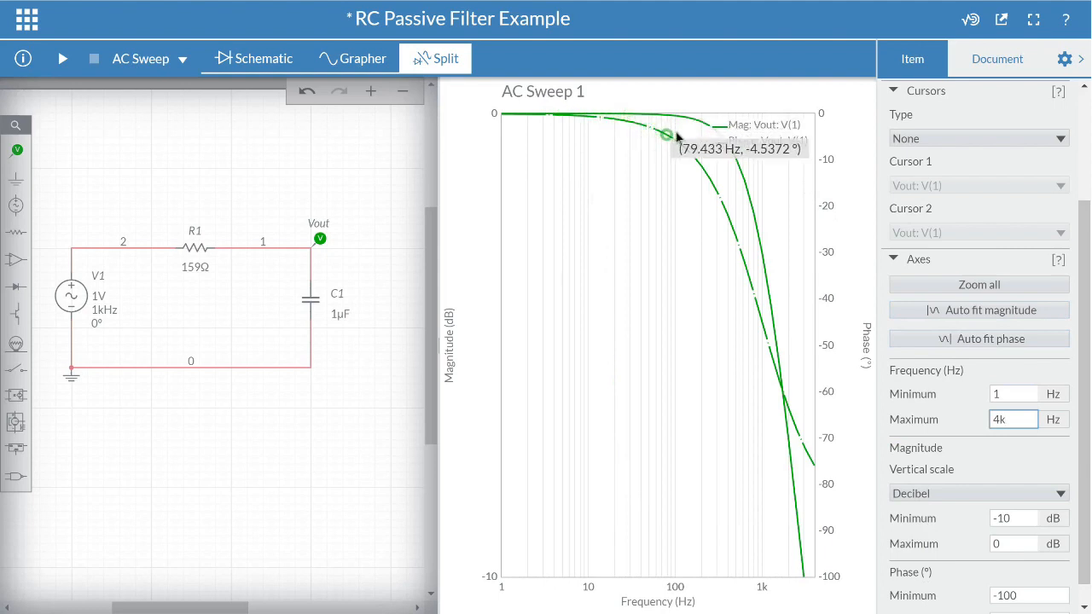
Step: Show Y Axis cursors on the AC sweep graph and place cursor 1 at about -3 dB
left_click(918, 140)
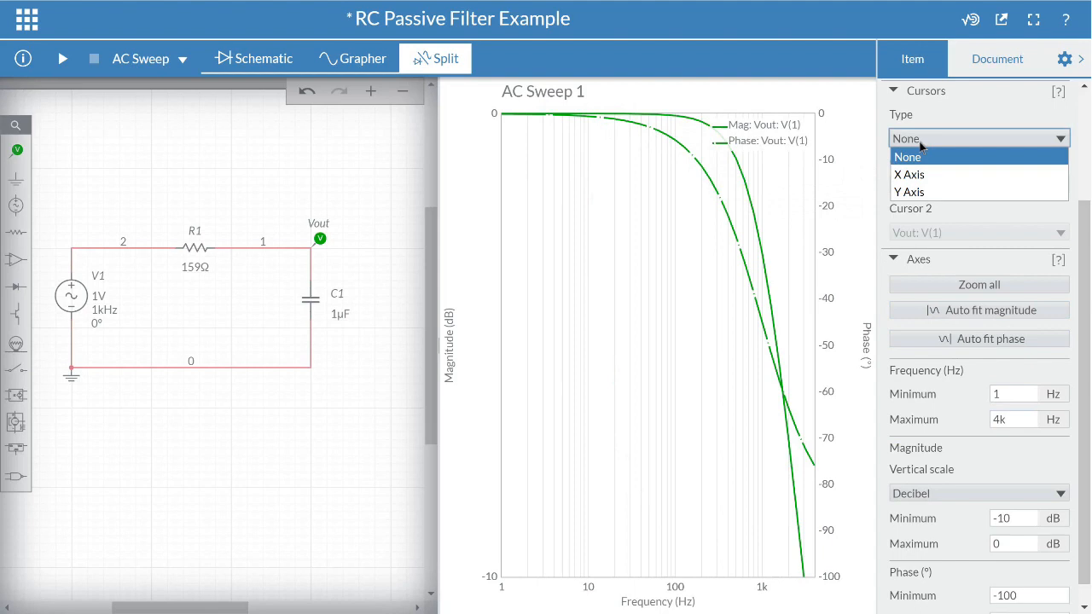
left_click(920, 191)
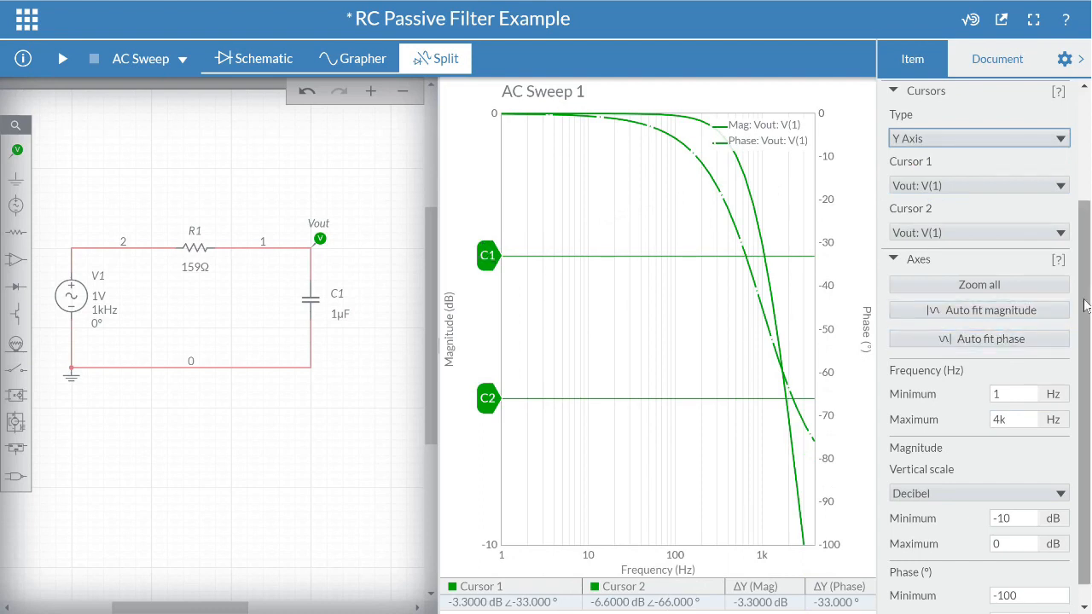
scroll(1023, 279, "up", 1)
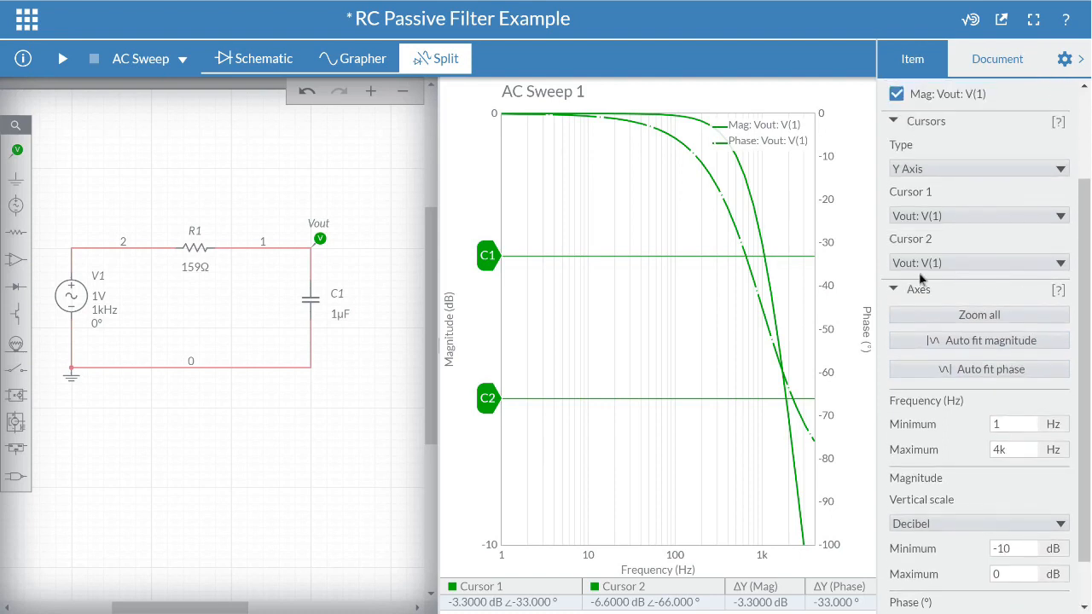
left_click(978, 217)
left_click(978, 218)
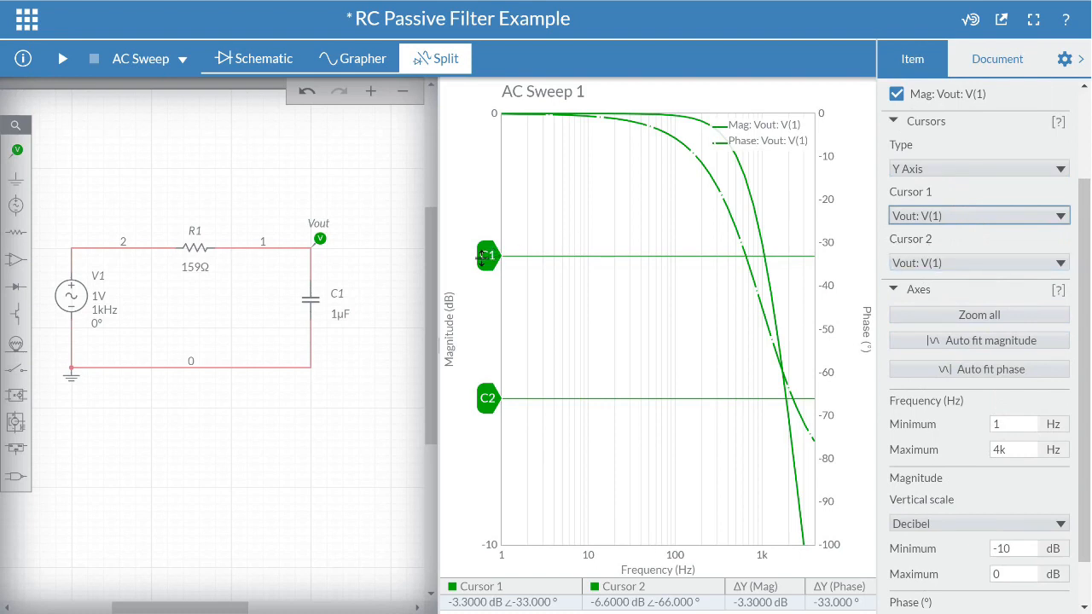
left_click_drag(487, 256, 487, 133)
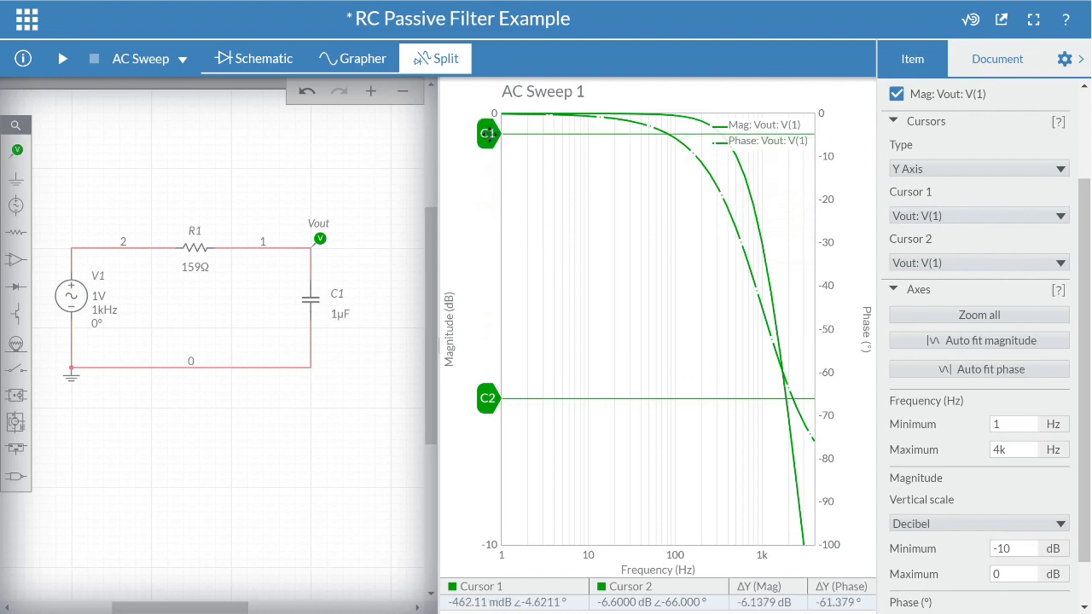
left_click_drag(487, 133, 521, 243)
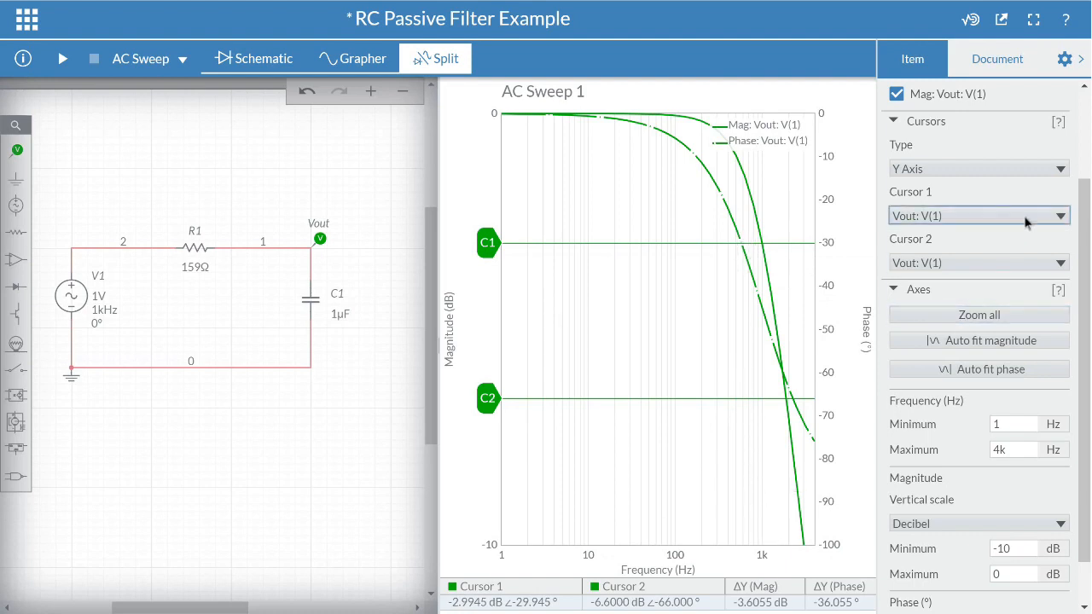
Step: Hide the phase plot of Vout so only its magnitude curve is displayed in the AC sweep graph
left_click(1084, 138)
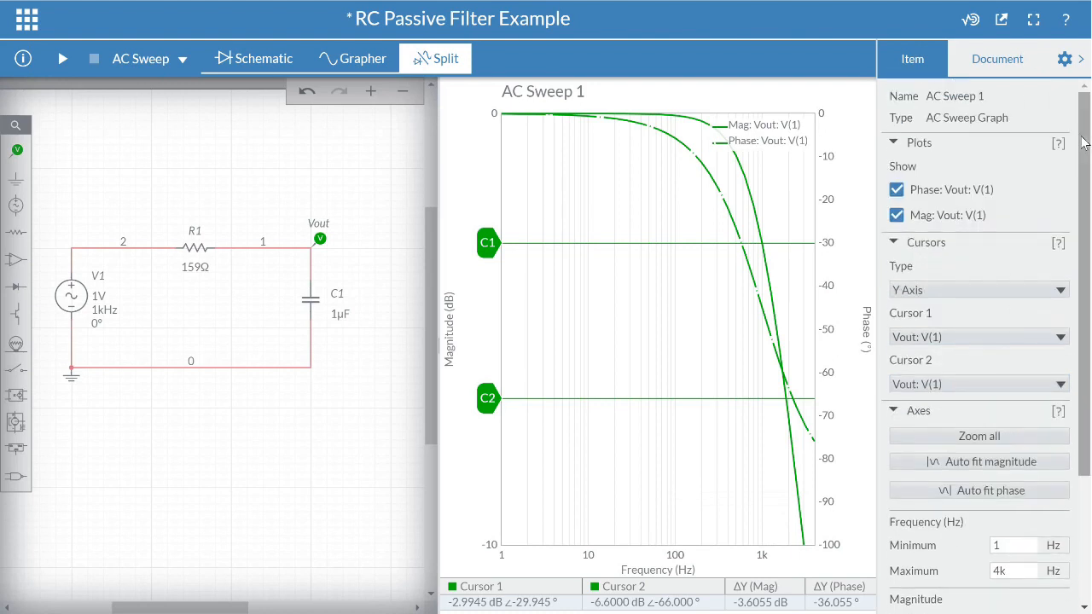
left_click(896, 190)
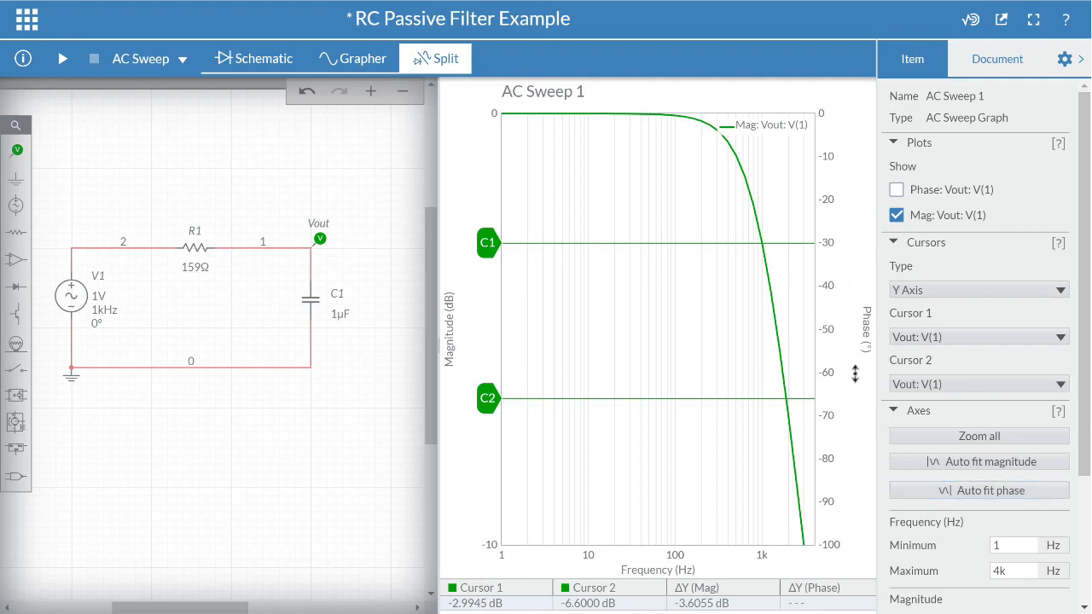
right_click(762, 243)
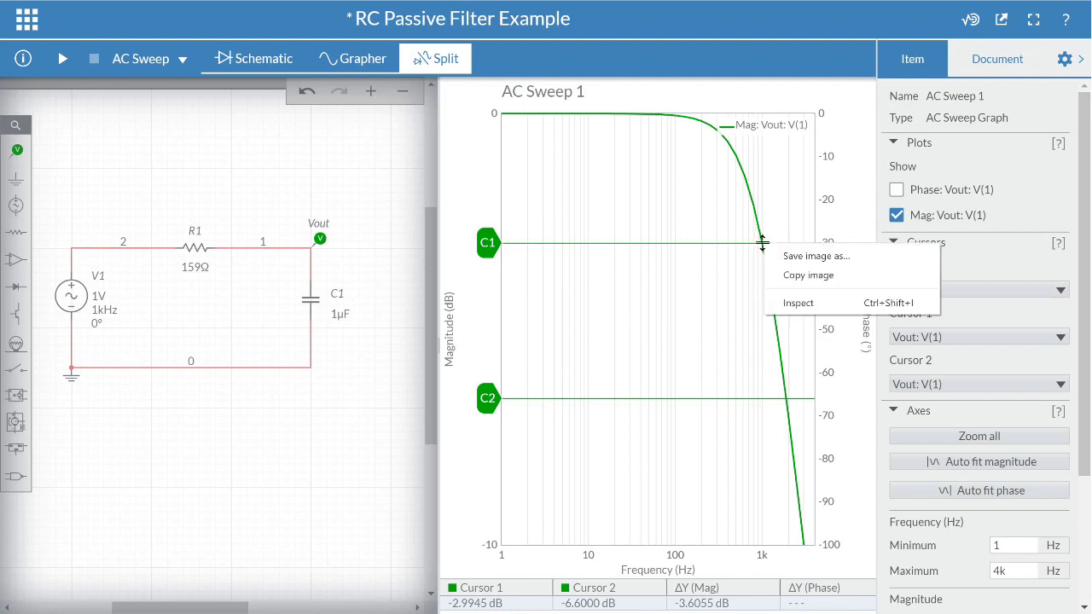
left_click(1037, 221)
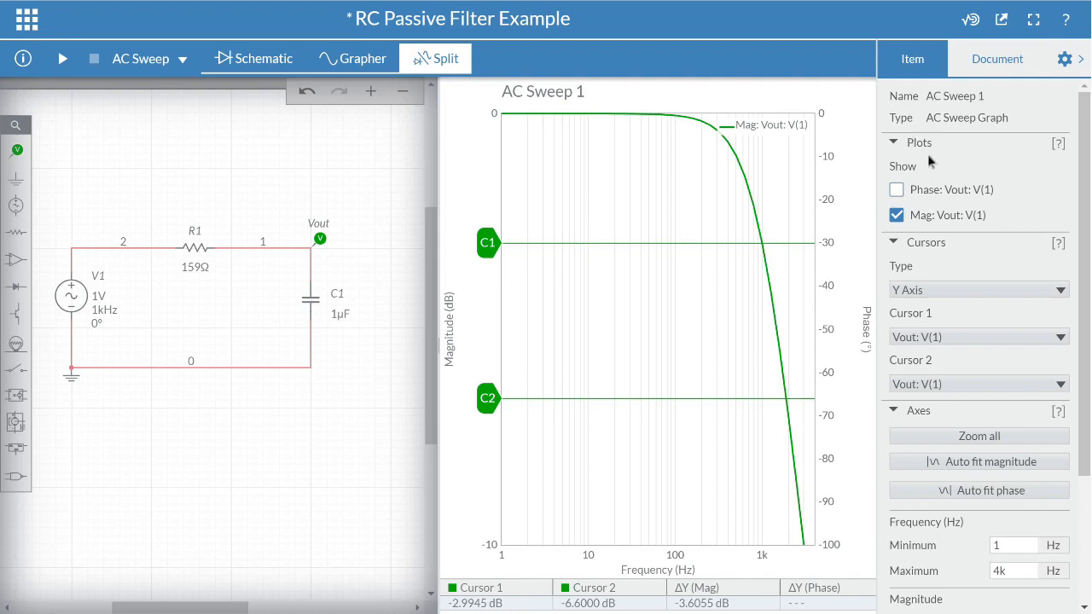
Step: Change the cursor type to X Axis and move cursor 2 to the curve's -3 dB point at about 1 kHz
left_click(946, 292)
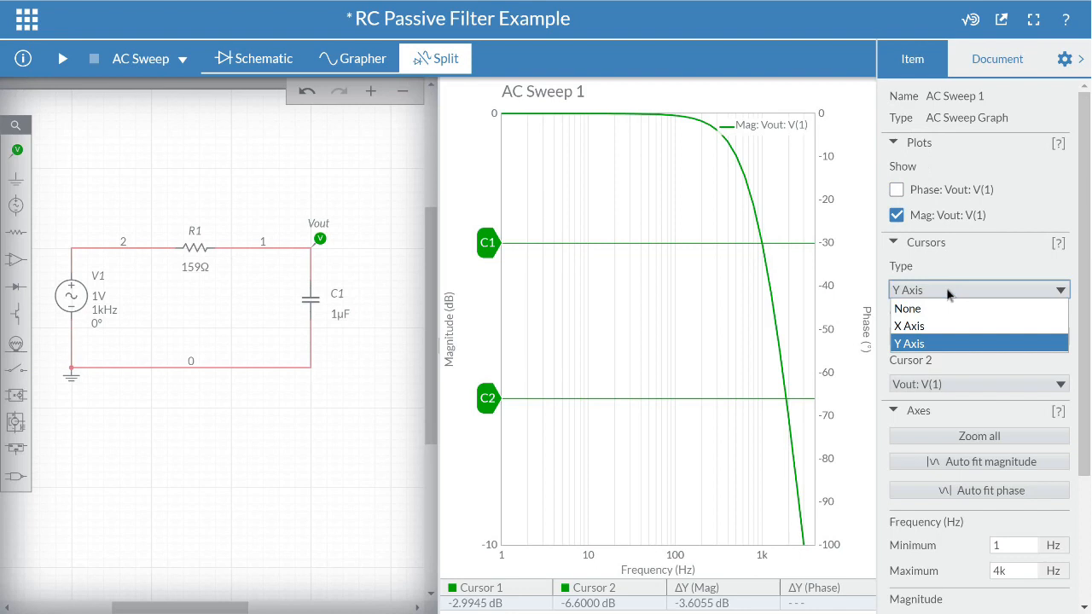
left_click(925, 332)
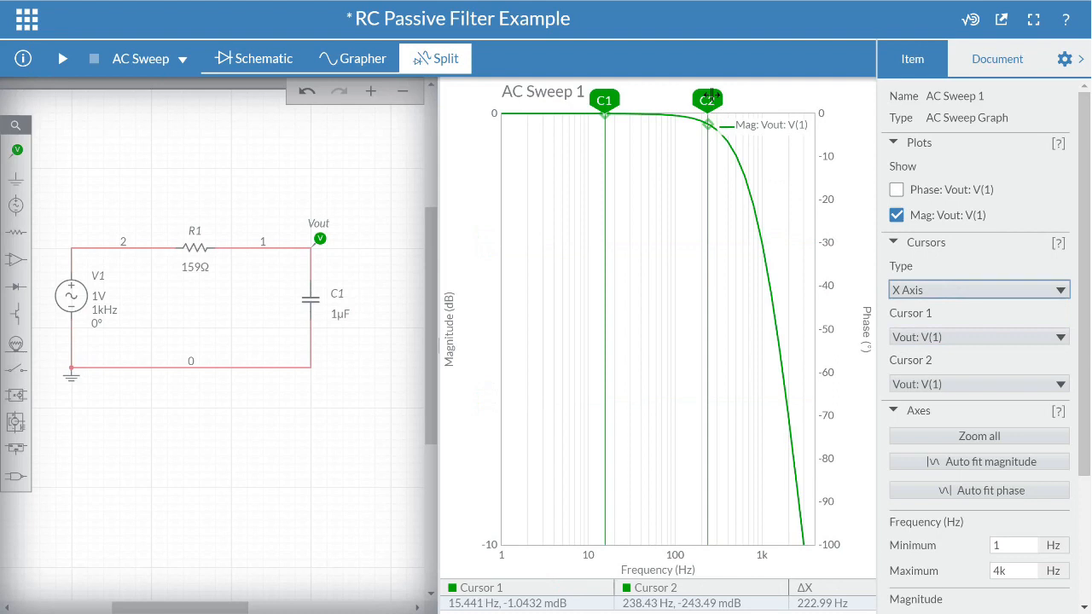
left_click_drag(711, 96, 763, 95)
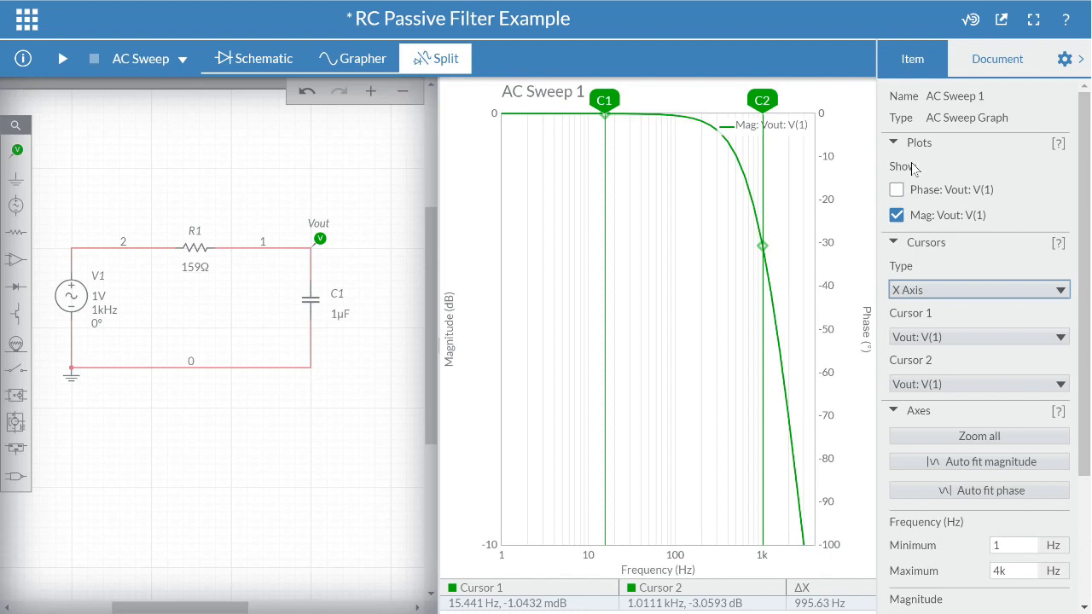
left_click_drag(761, 97, 756, 97)
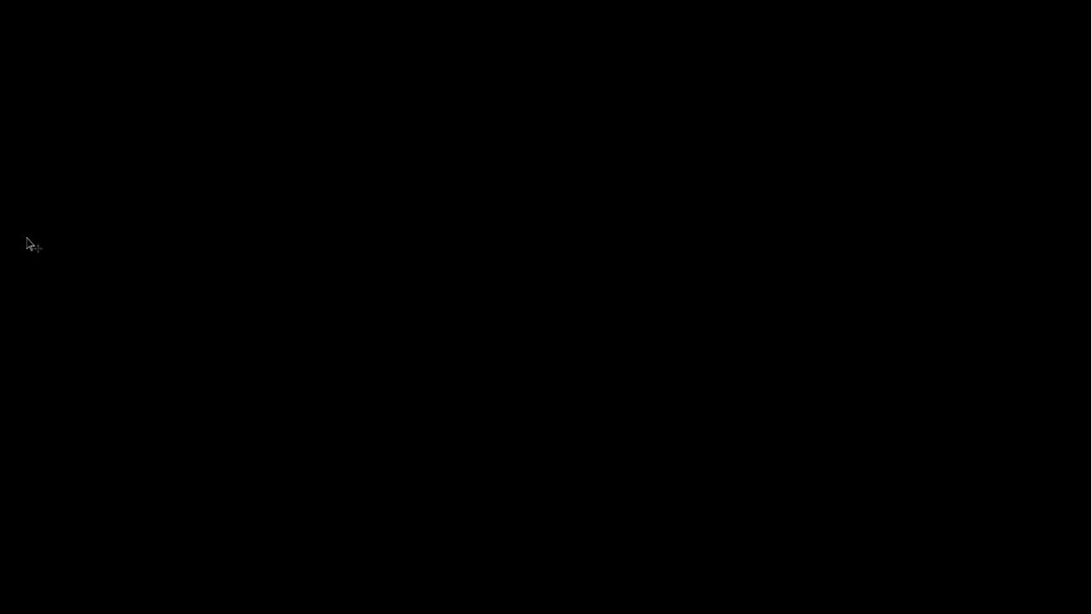